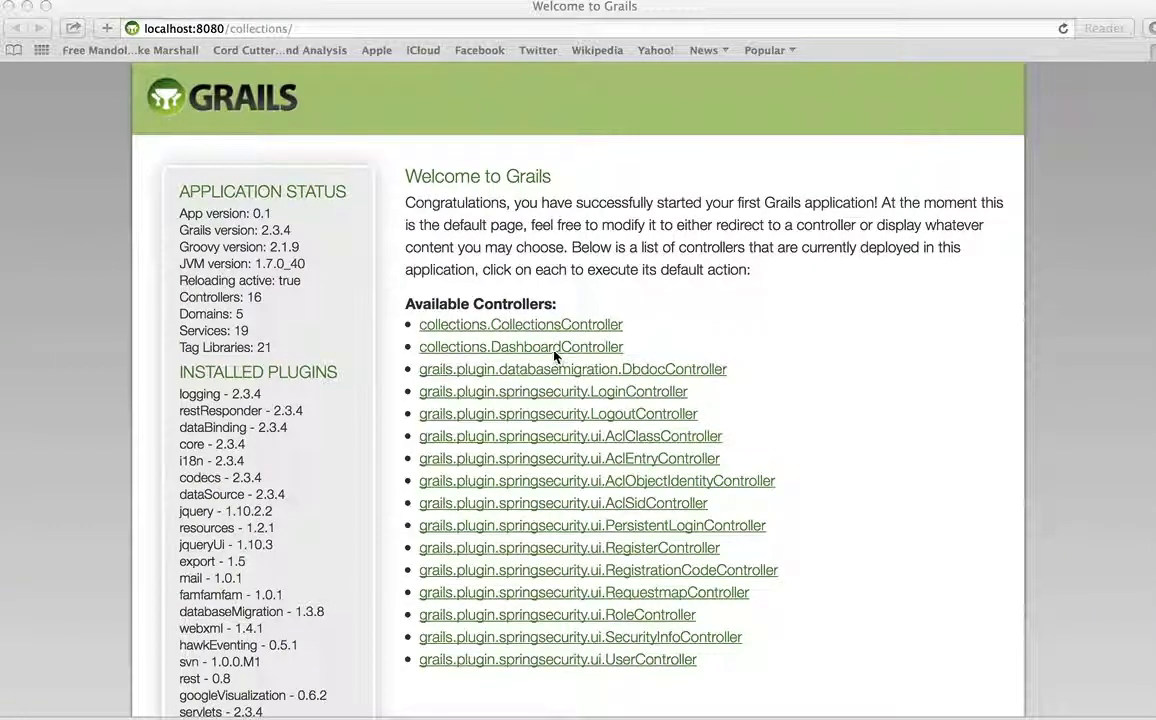
Open collections.DashboardController and sign in with the account's username and password
left_click(542, 352)
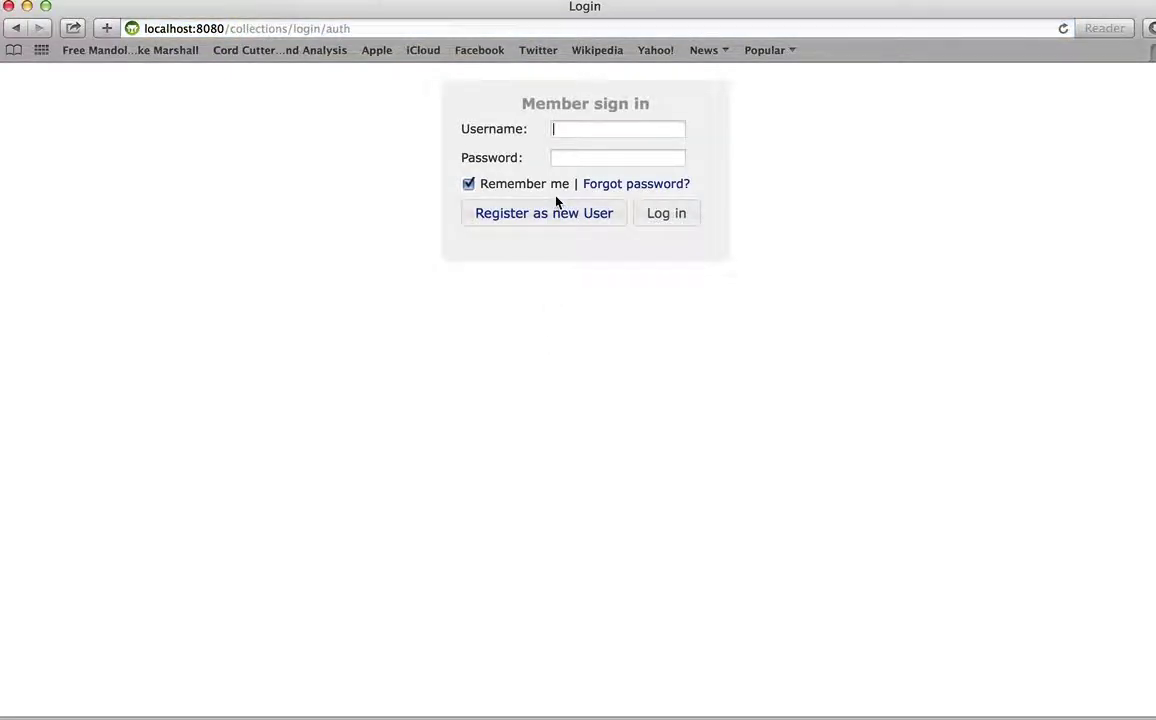
type("me")
key("Tab")
key("Return")
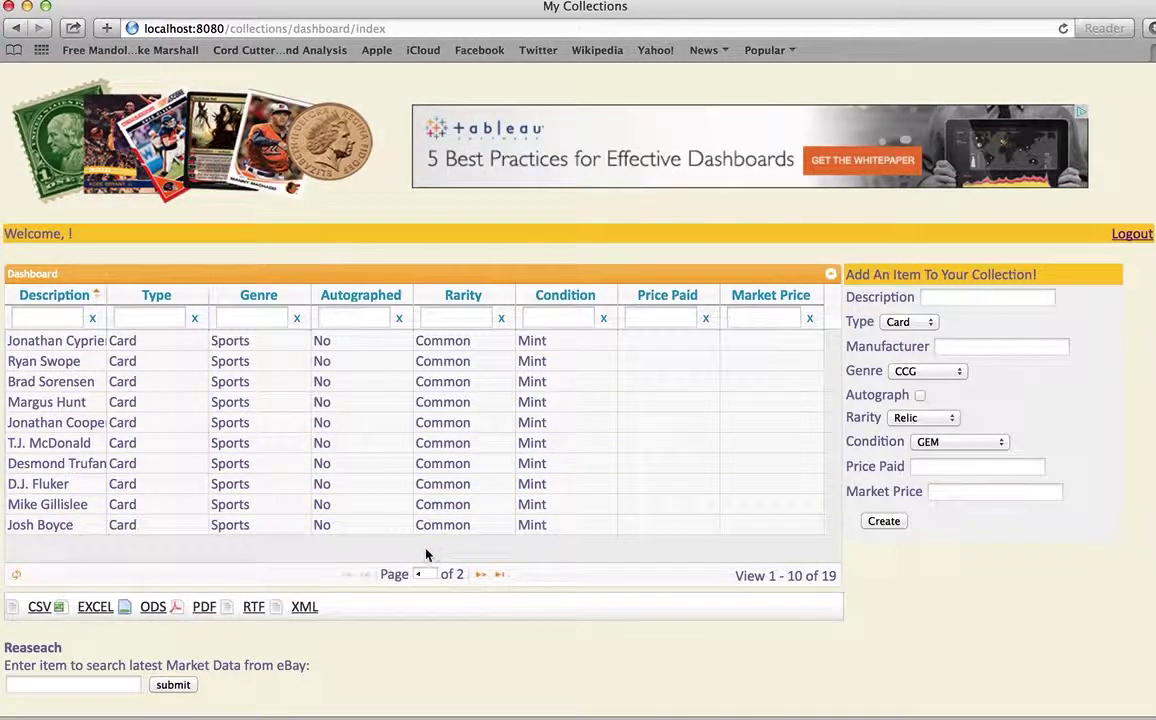
Start a new item with description 'Test Data' and type Comic
left_click(963, 301)
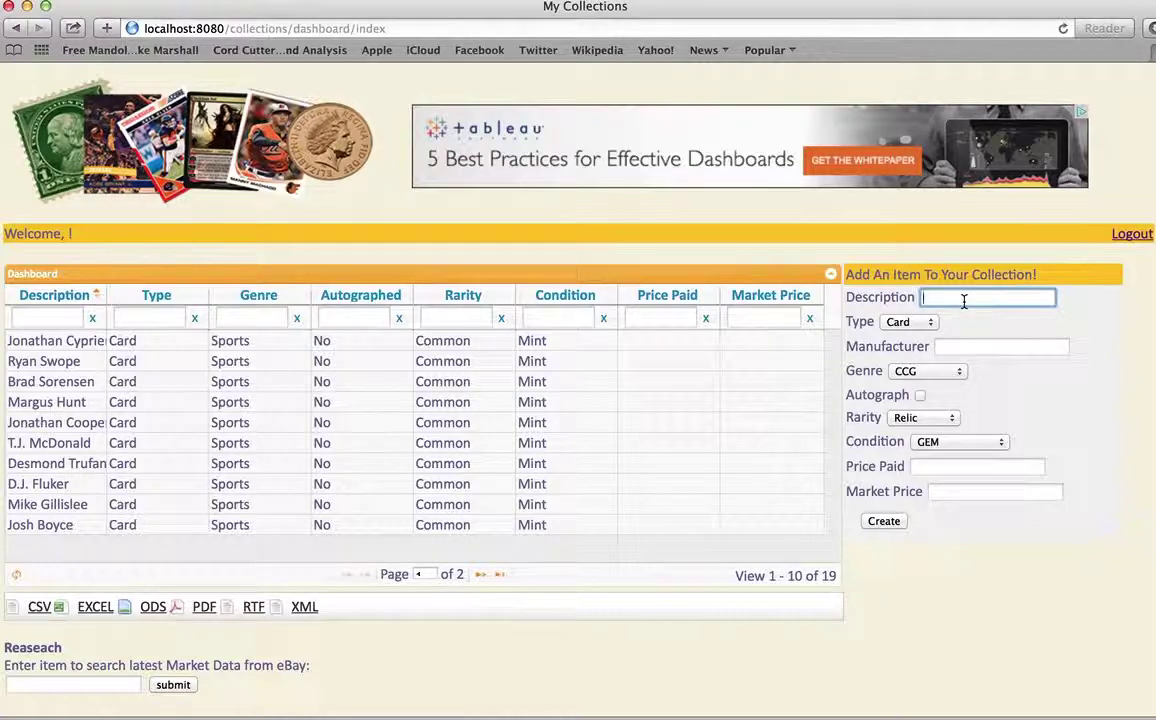
type("Test Data")
left_click(922, 323)
left_click(905, 352)
left_click(939, 348)
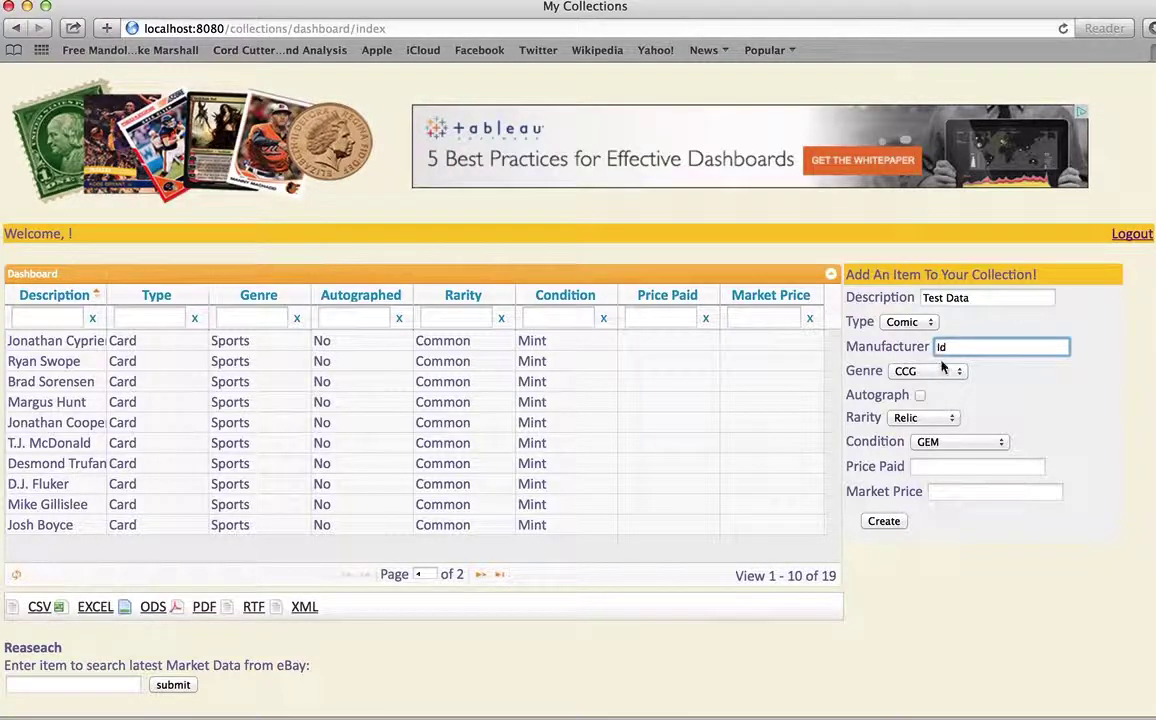
Set the item's genre to Other, rarity to Common and condition to Mint
left_click(942, 372)
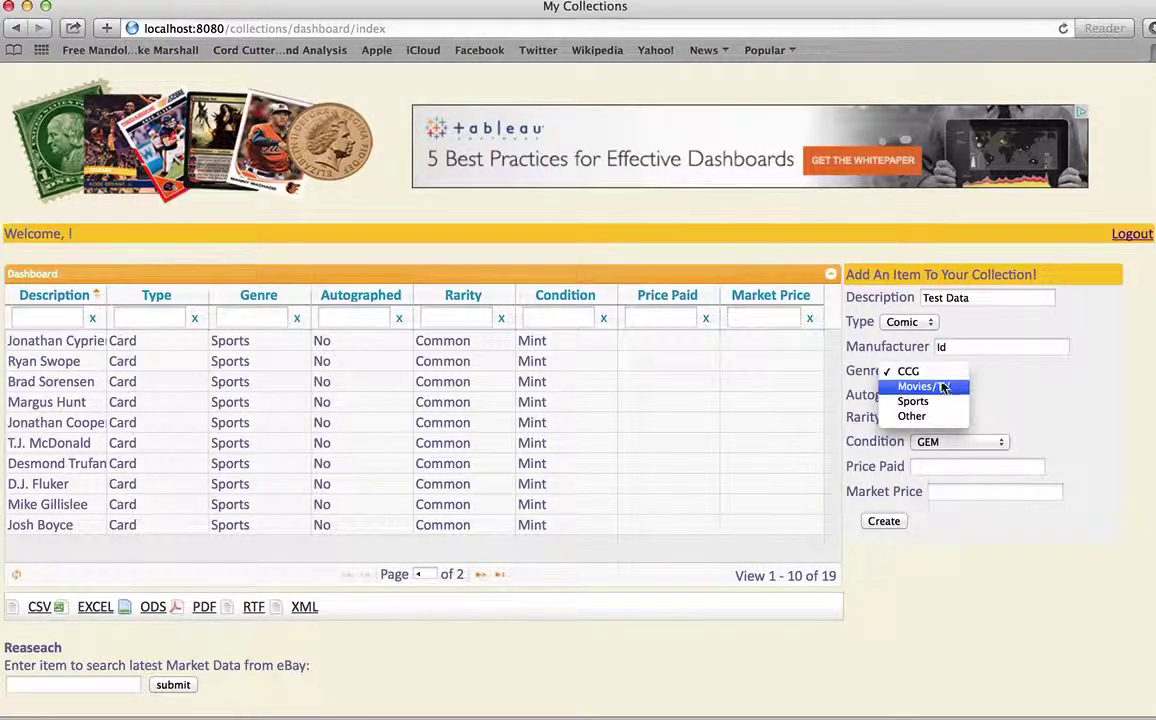
left_click(944, 430)
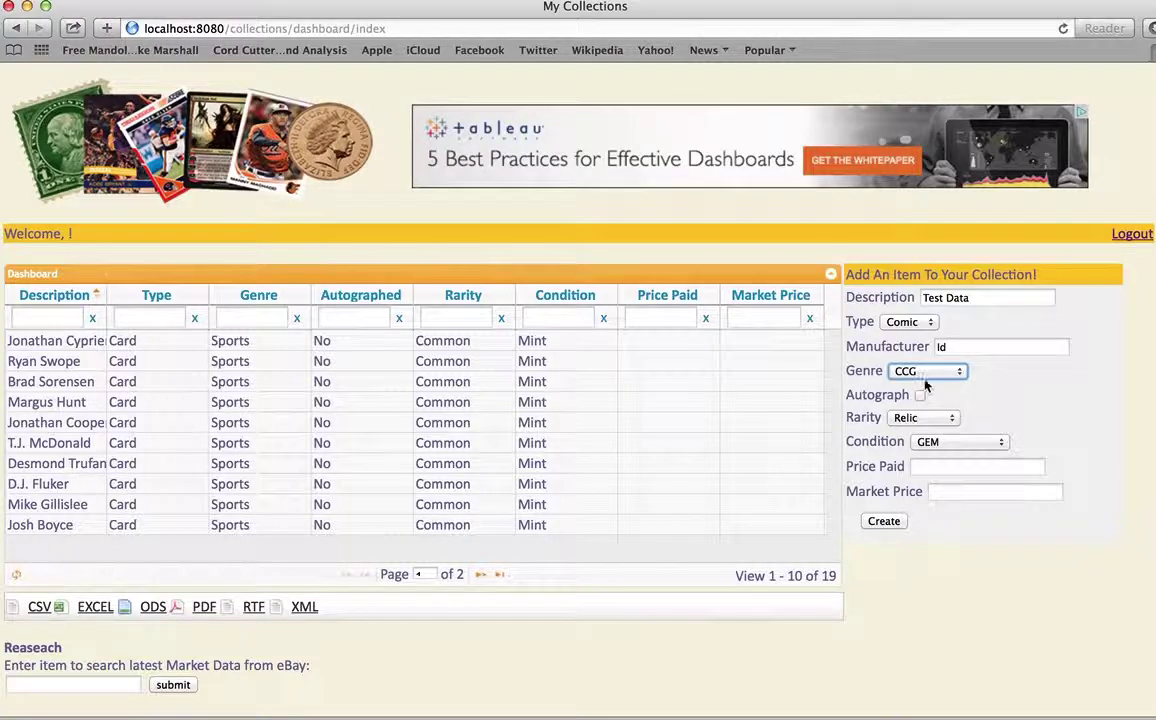
left_click(928, 371)
left_click(915, 418)
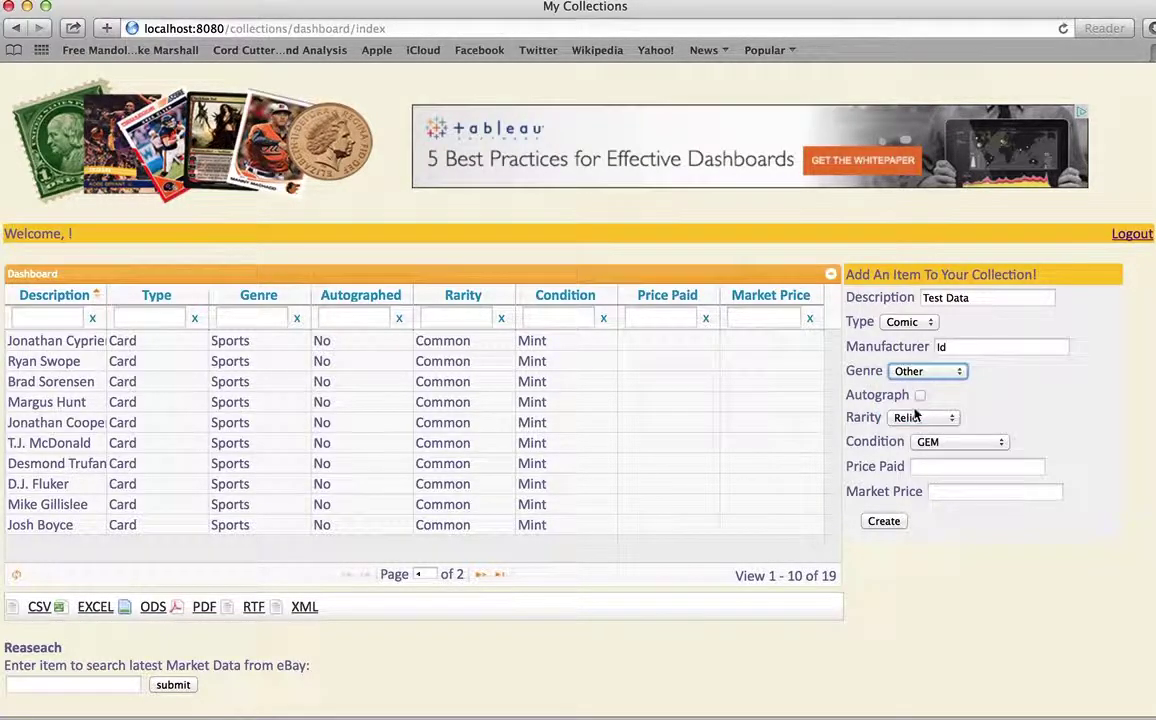
left_click(918, 419)
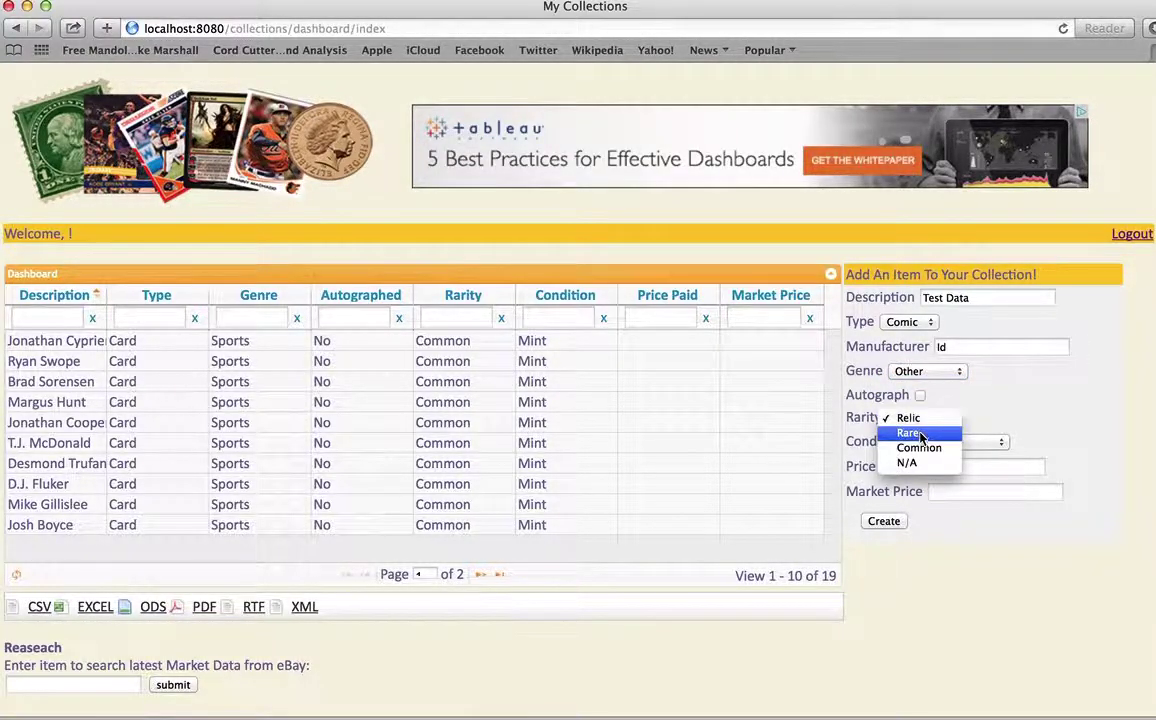
left_click(920, 447)
left_click(930, 442)
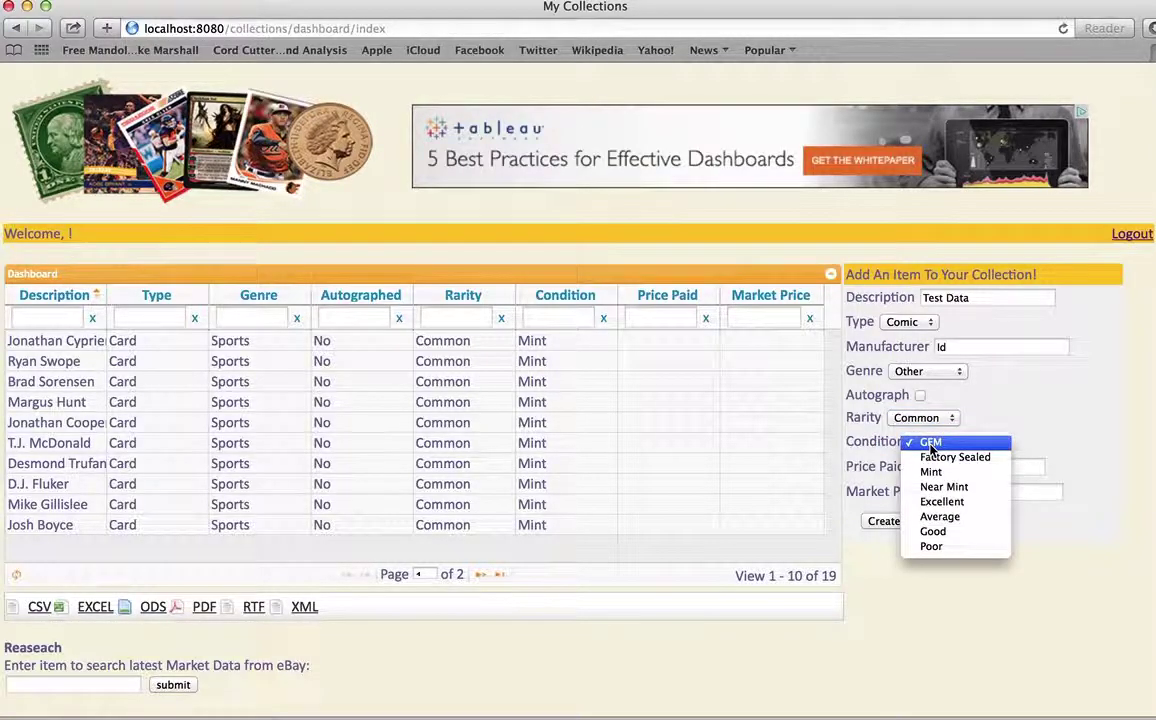
left_click(945, 472)
Enter price paid 2.45 and market price 3.45, then create the item
left_click(937, 466)
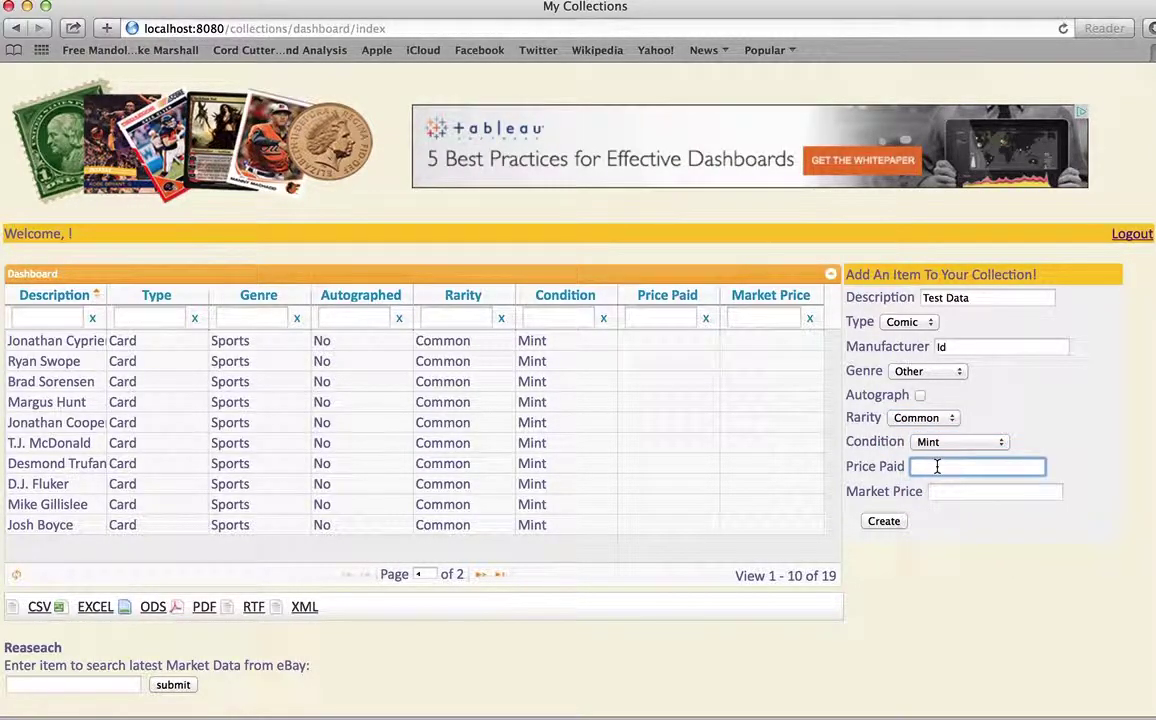
type("2.45")
left_click(969, 493)
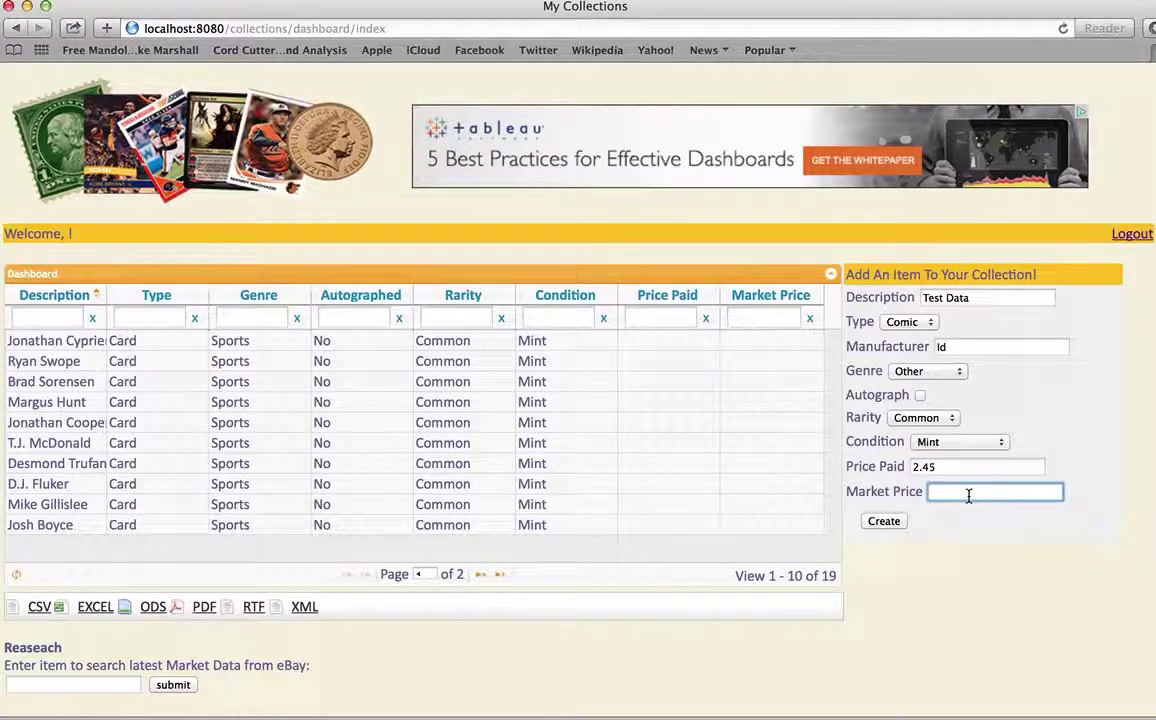
type("3.45")
left_click(897, 525)
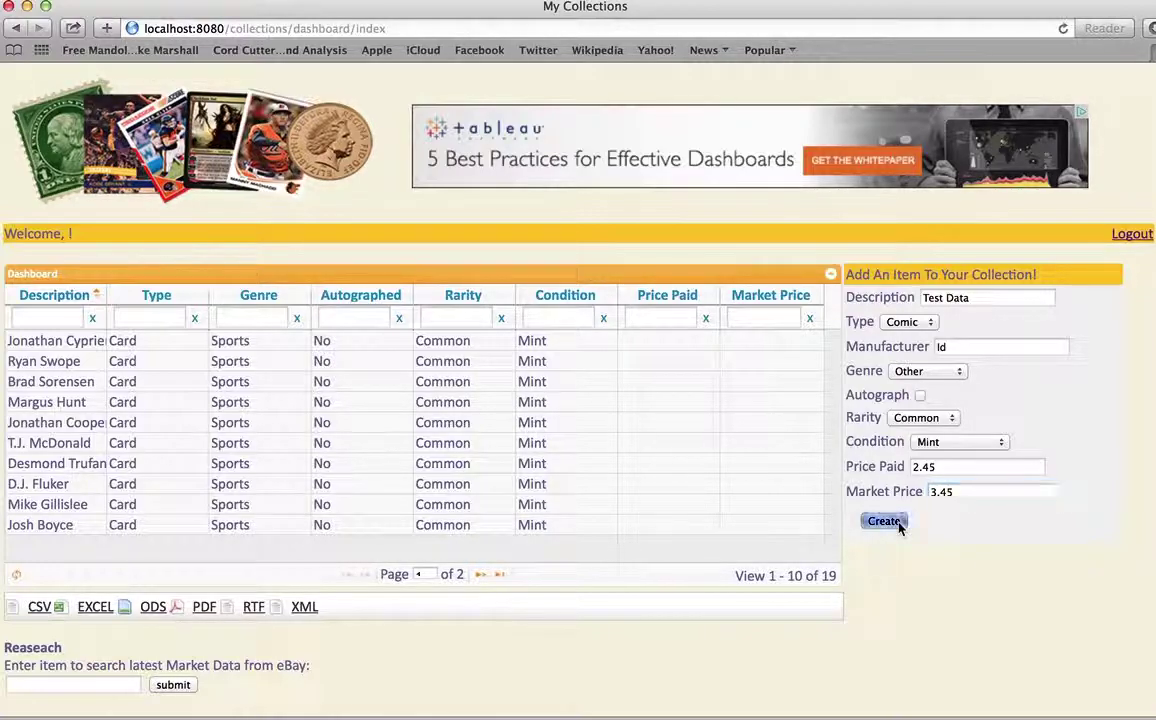
Show page 2 of the dashboard (items 11–20) and export the collection to CSV
left_click(482, 576)
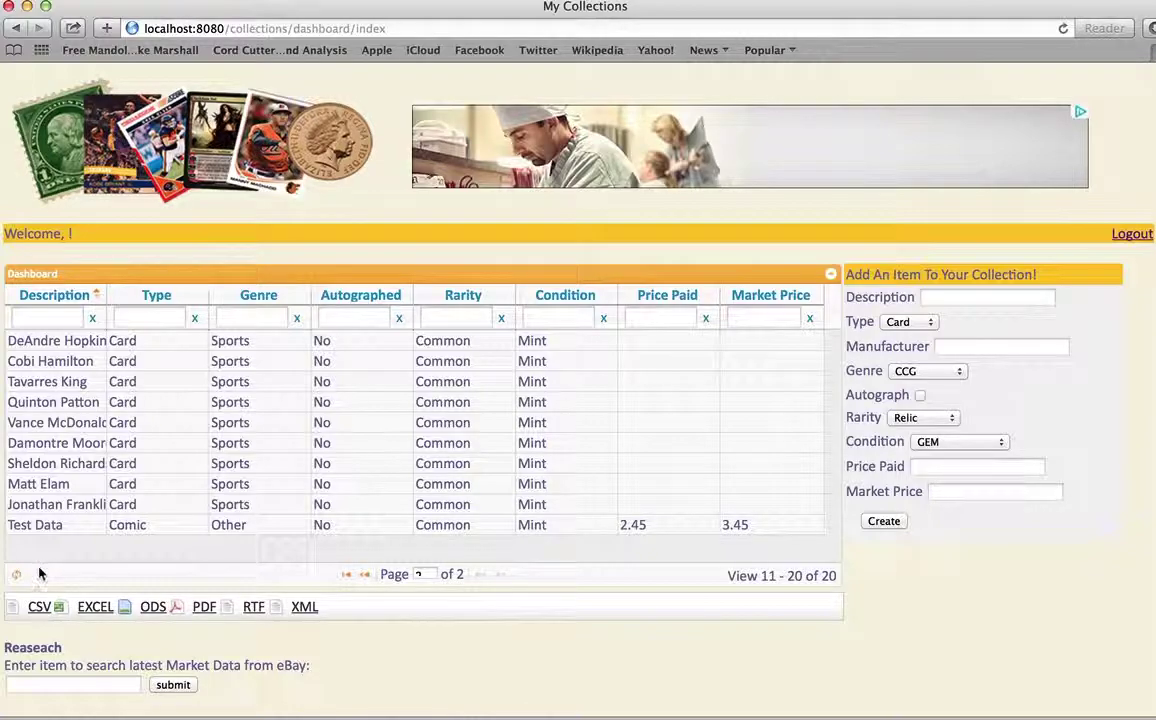
left_click(39, 607)
Open the downloaded CSV export, quit the Office trial prompt, and return to the browser
left_click(1060, 716)
left_click(985, 432)
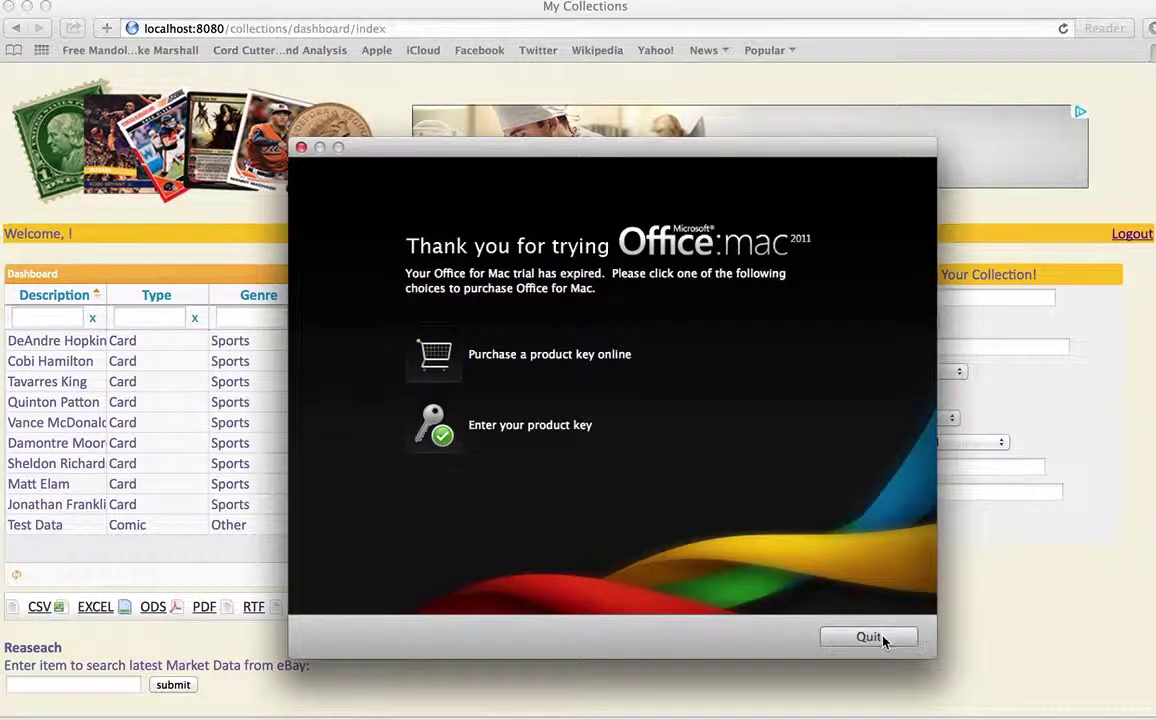
left_click(880, 640)
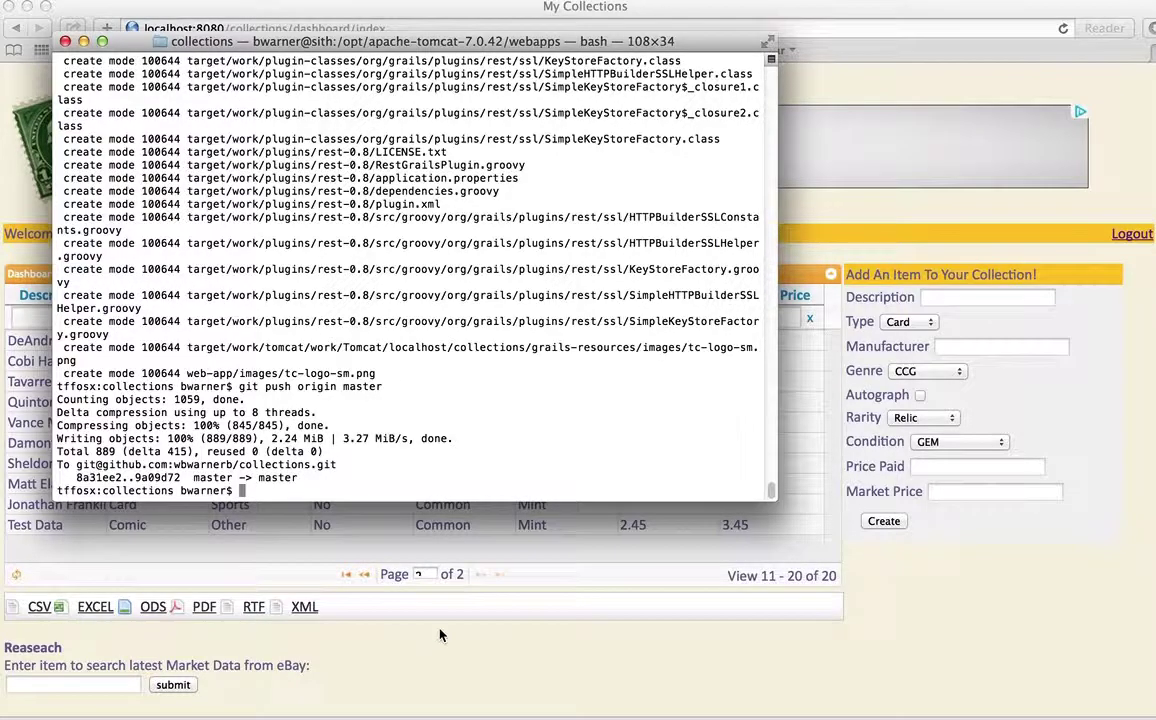
left_click(440, 635)
Export the collection to RTF, view the collection-2.rtf table in TextEdit, then close it
left_click(255, 609)
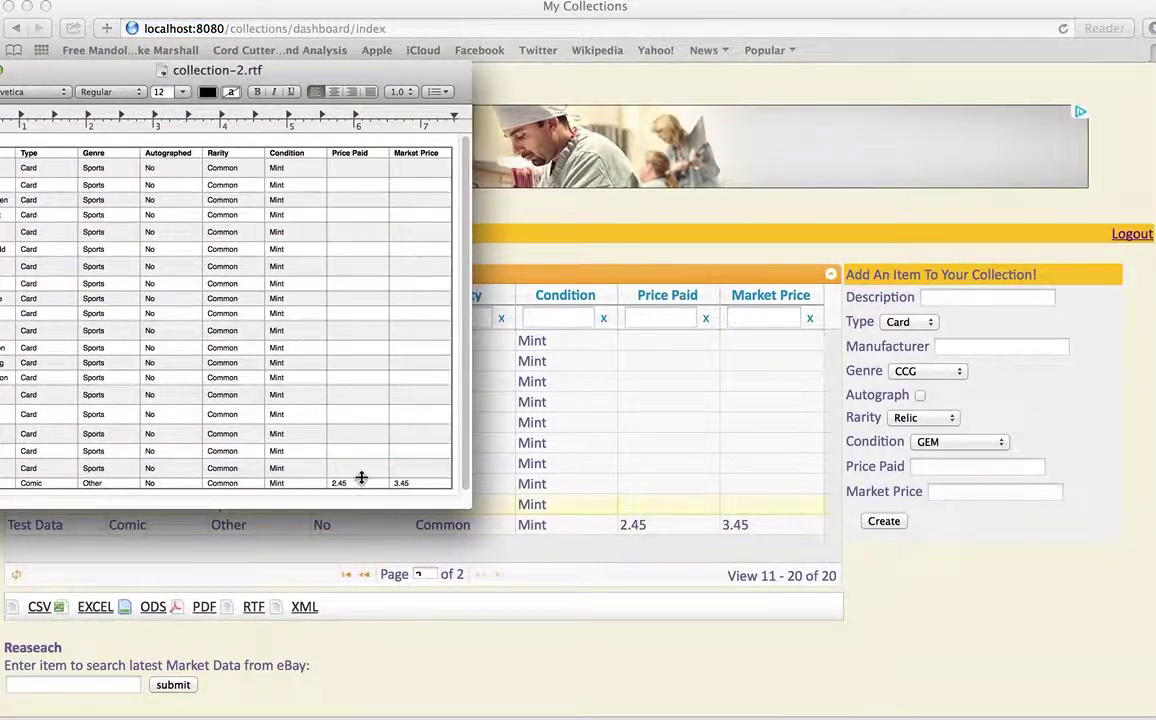
left_click_drag(230, 73, 509, 91)
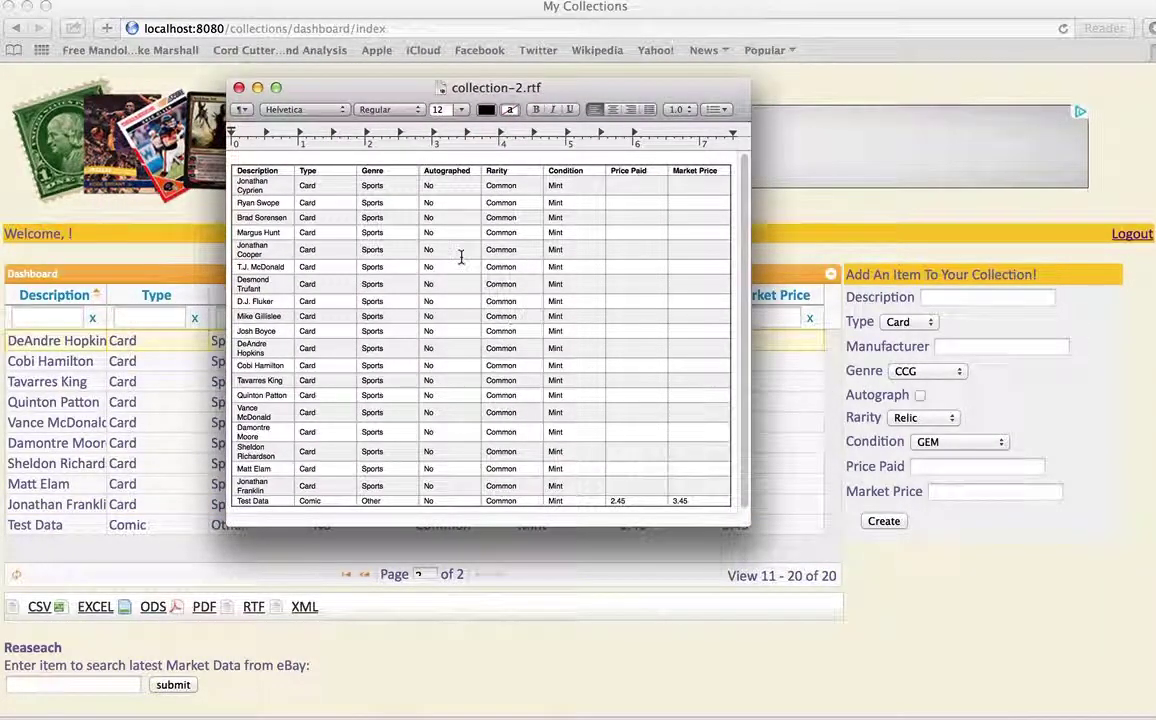
left_click(239, 88)
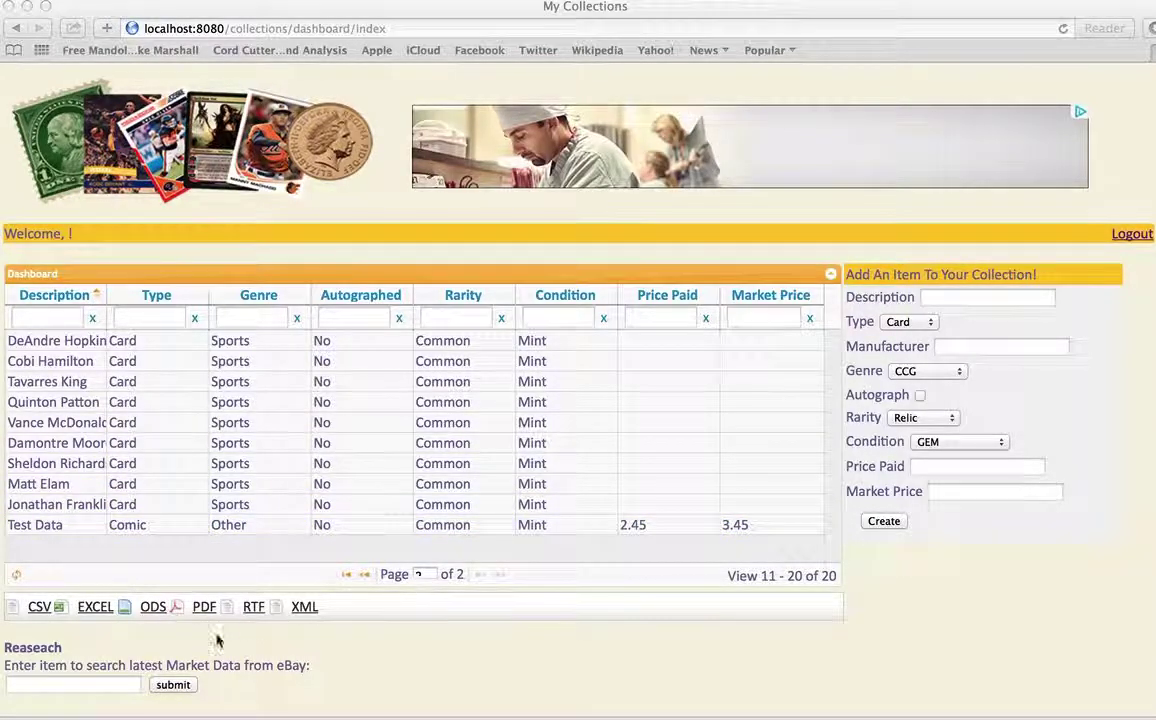
Begin an eBay search term from the autocomplete suggestion, then delete the surname
left_click(97, 685)
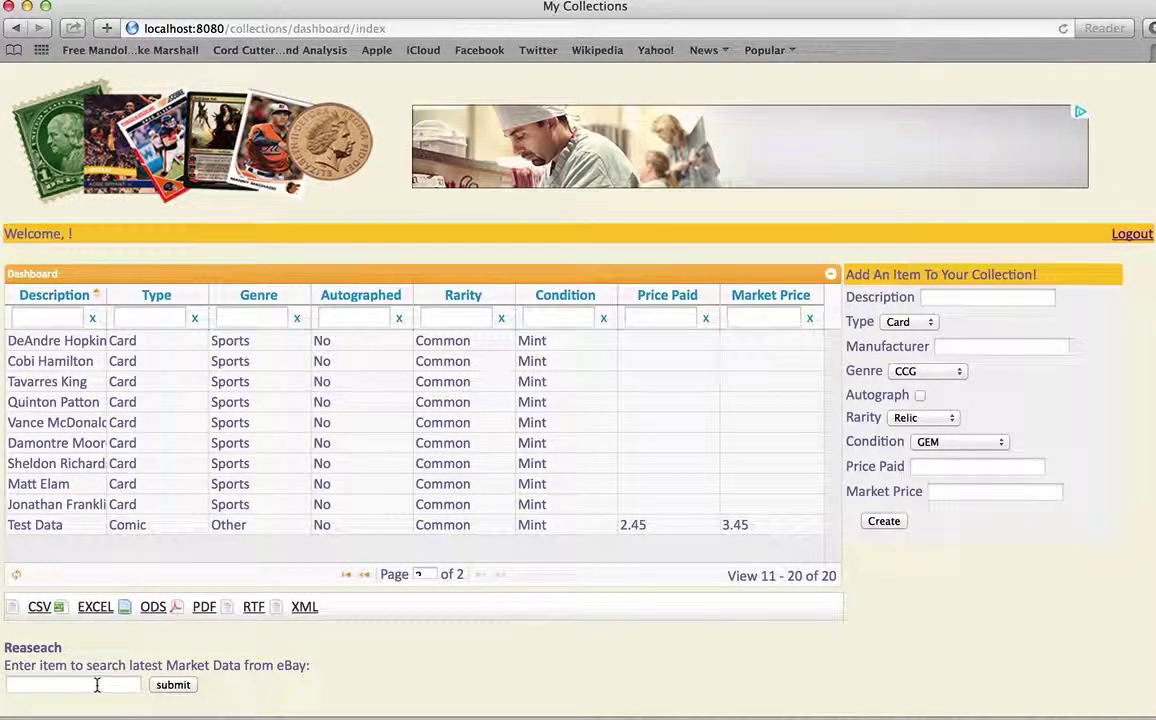
left_click(96, 685)
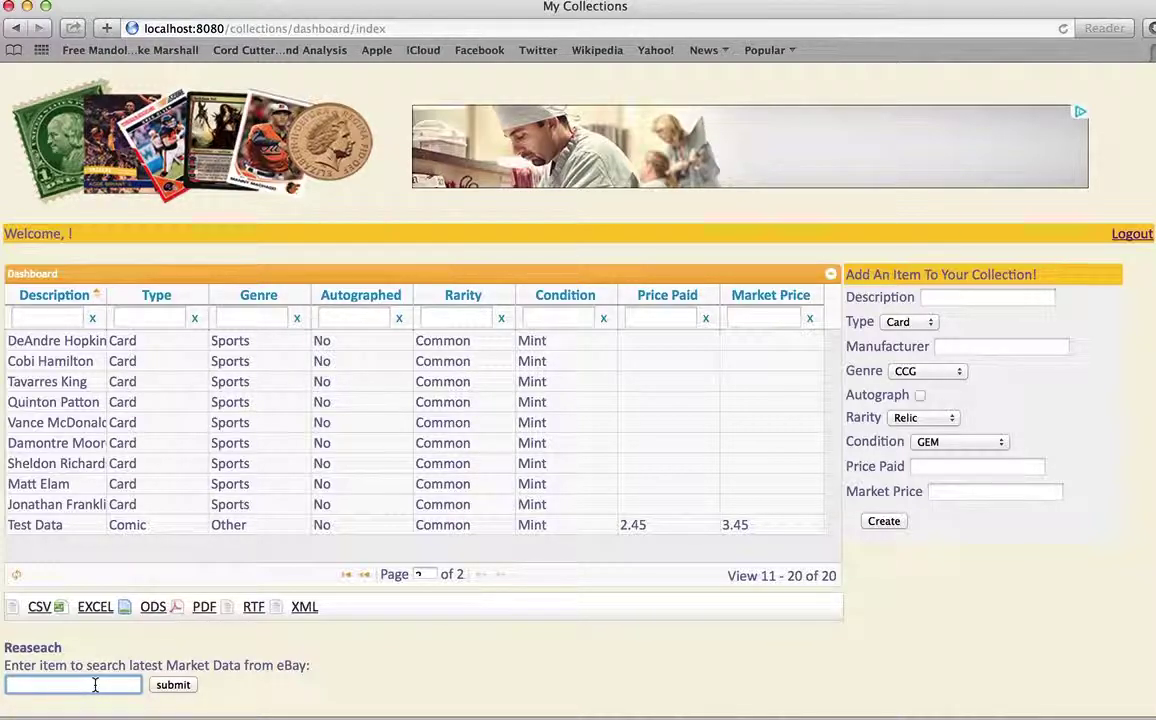
key("Down")
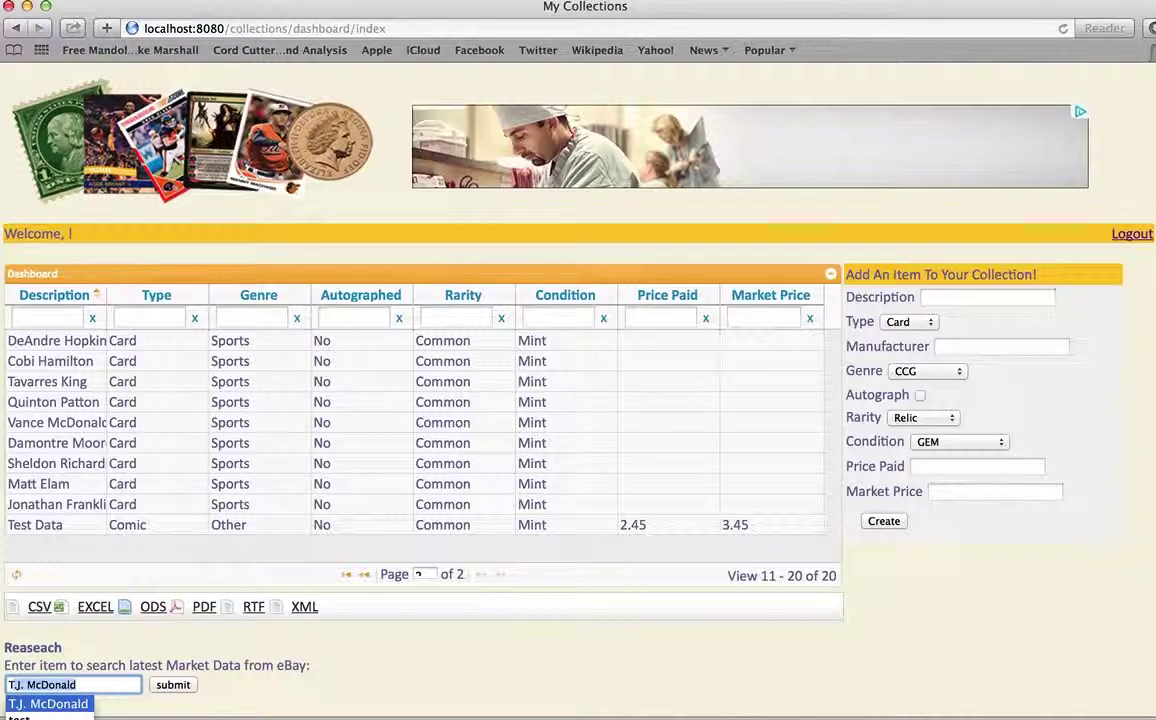
key("Return")
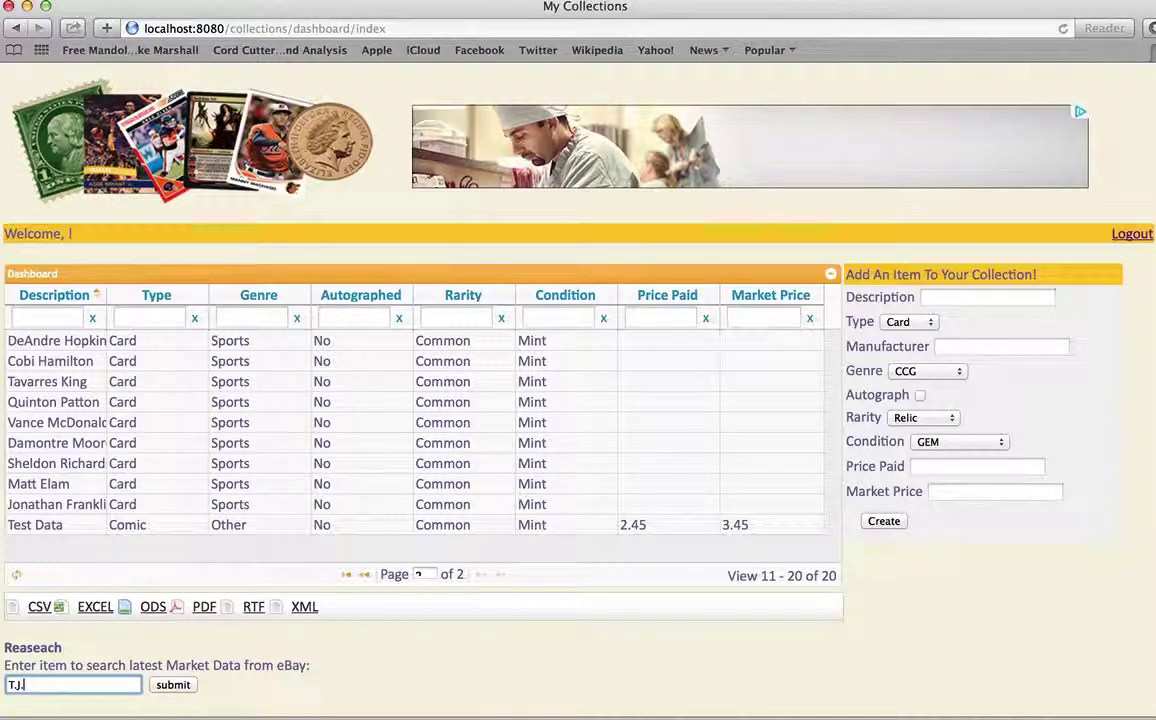
key("BackSpace")
Return to page 1 and run an eBay market search for 'D.J. Fluker Trading Card'
left_click(364, 578)
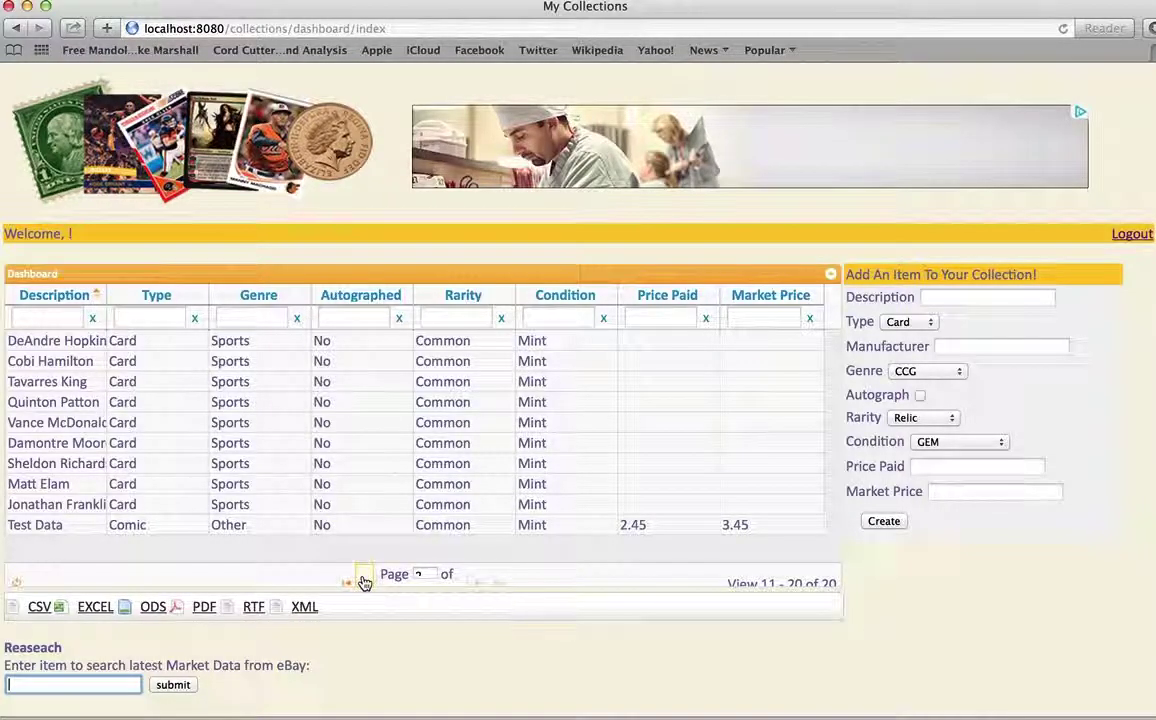
left_click(106, 681)
type("D.J. Fluker Trading Card")
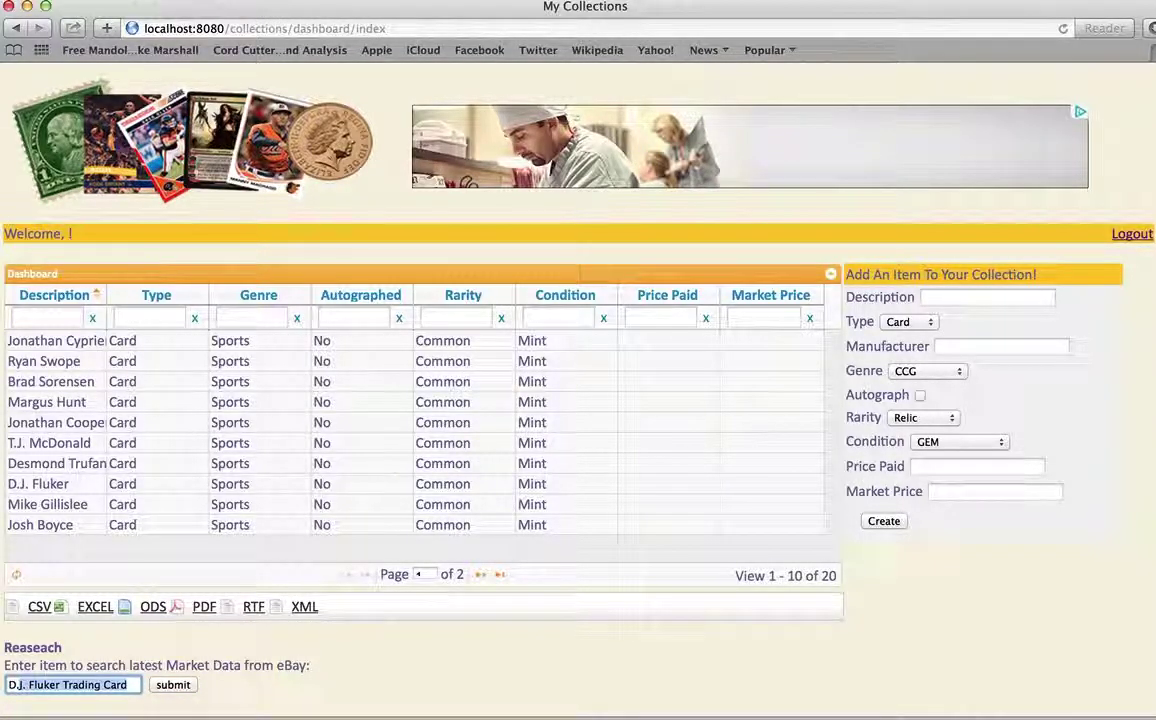
left_click(92, 685)
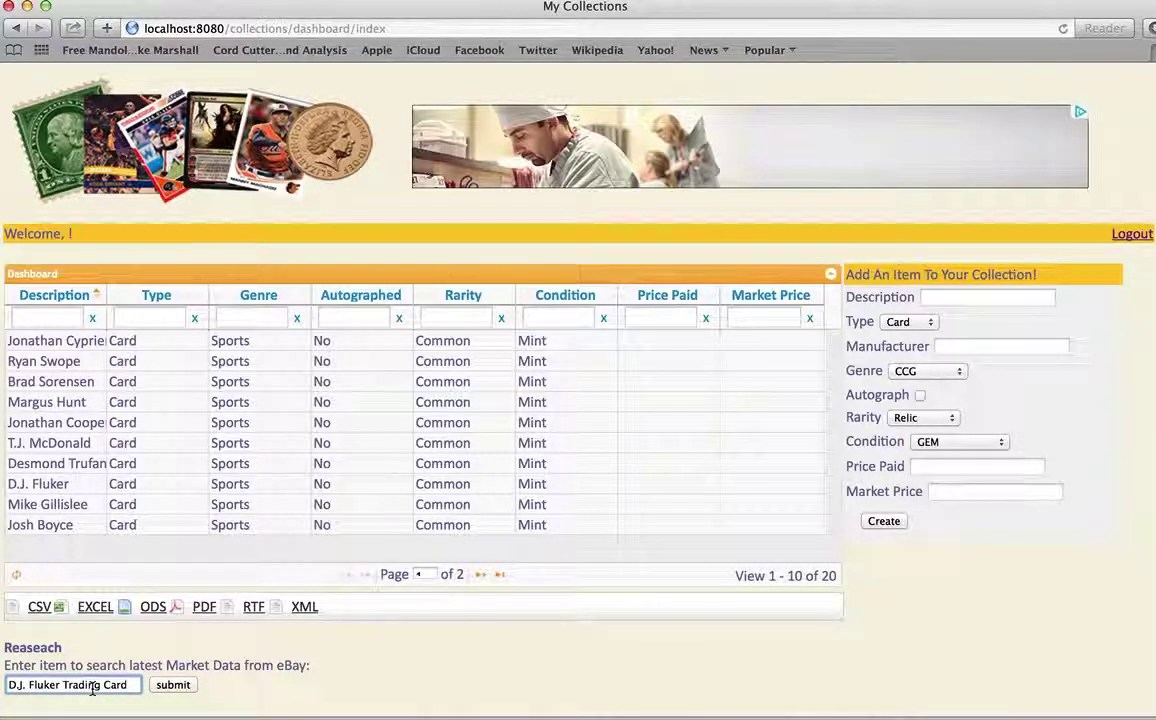
left_click(174, 686)
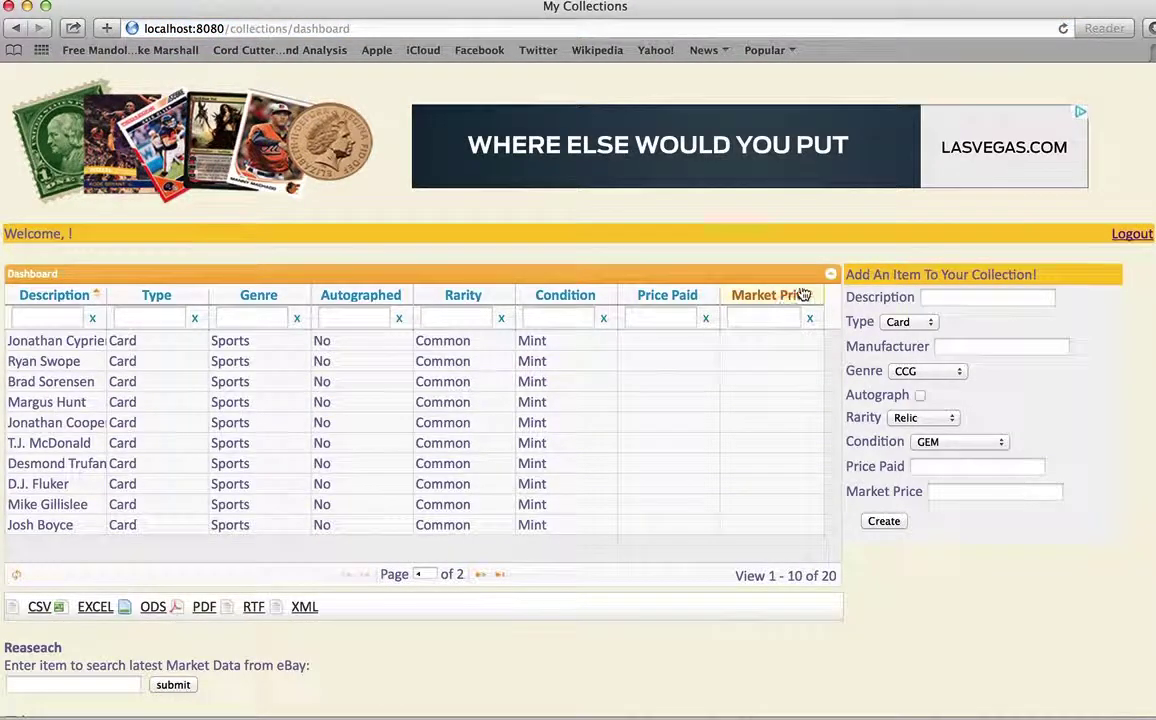
Collapse the dashboard grid to reveal the eBay results and select the first result's title
left_click(831, 273)
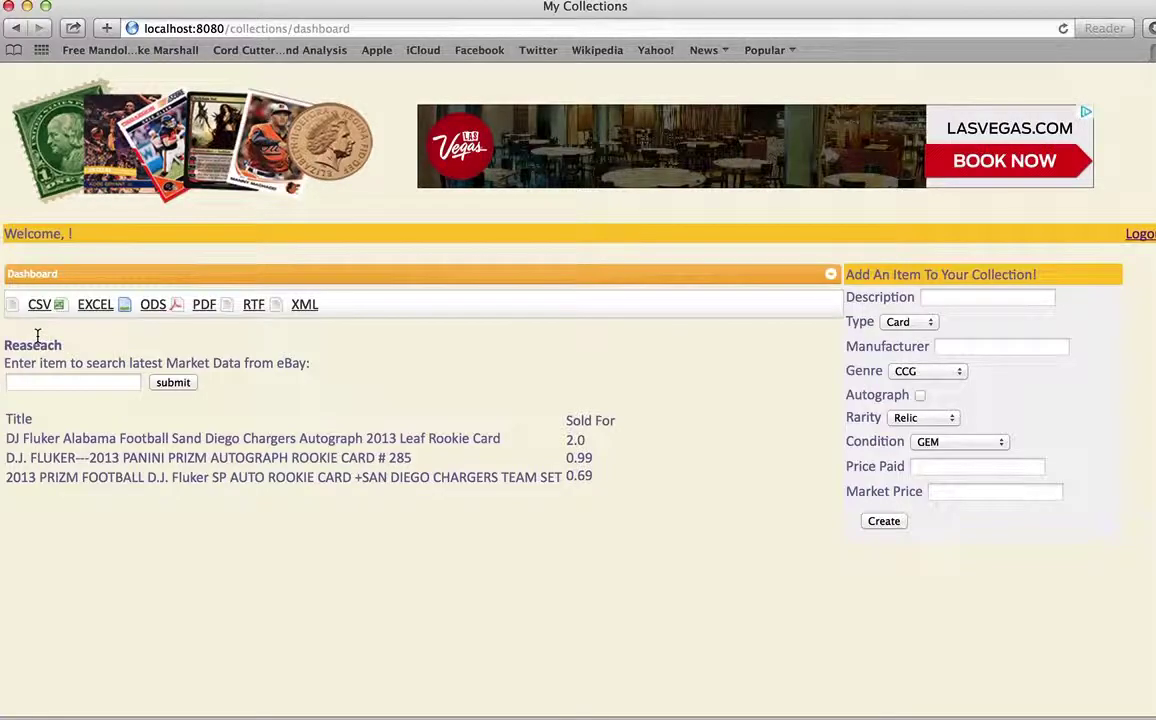
left_click(830, 277)
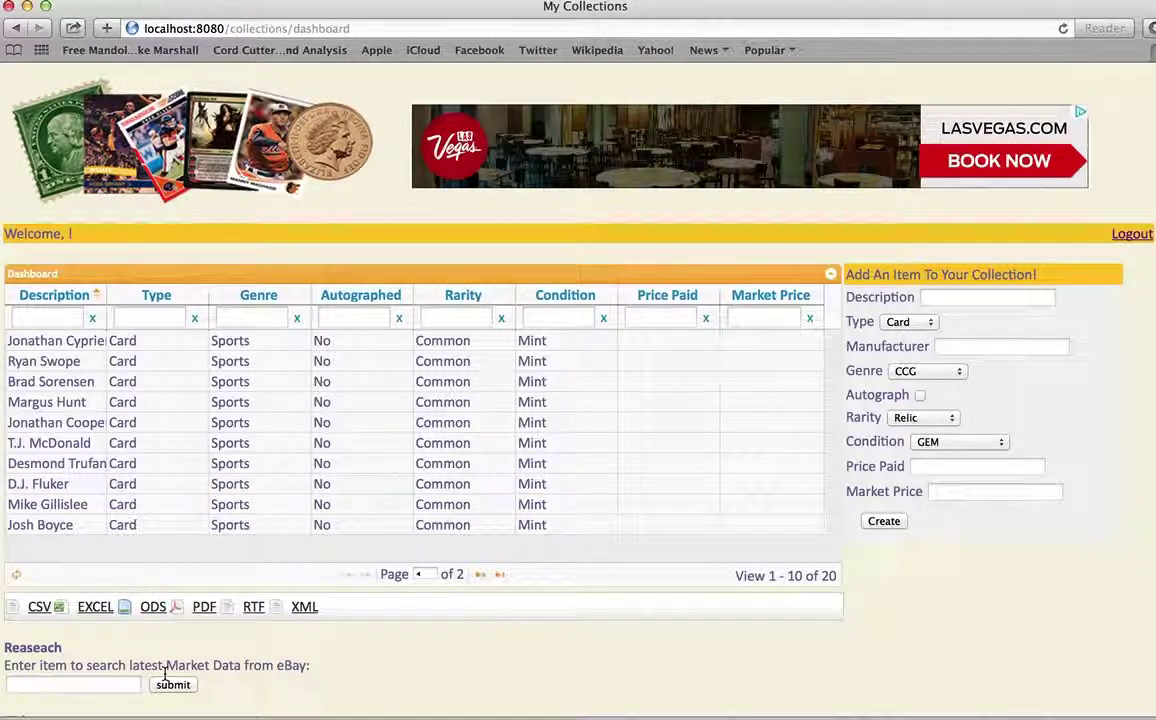
left_click(830, 274)
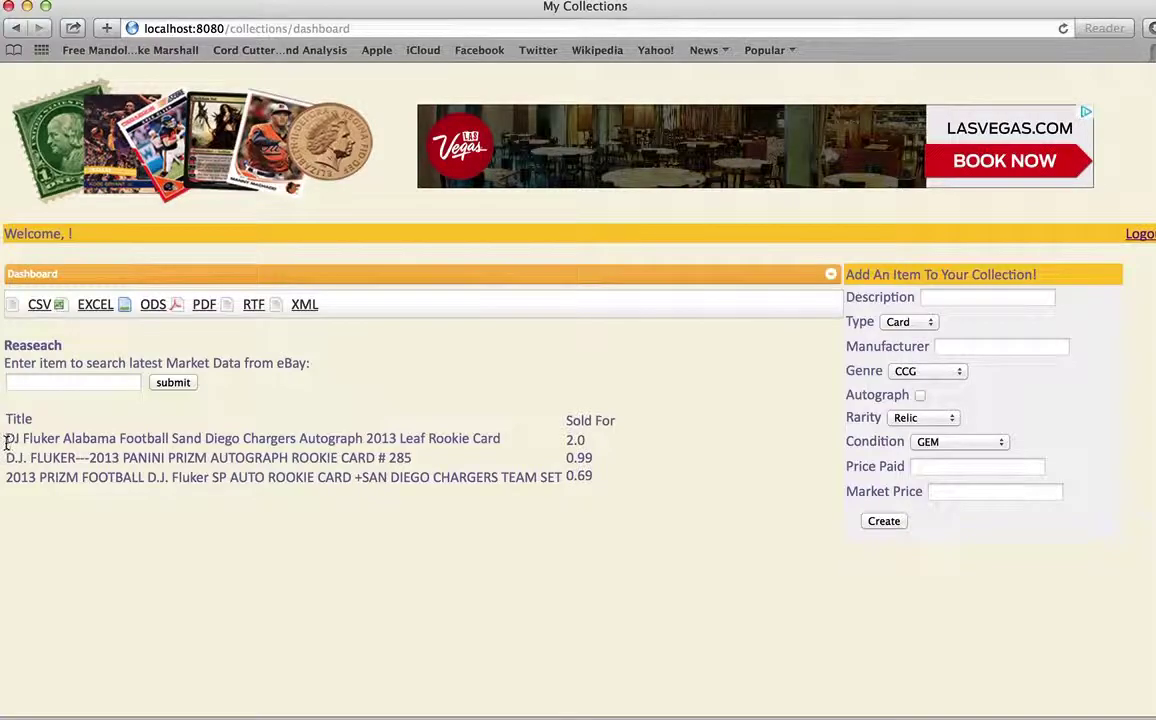
left_click_drag(6, 440, 92, 446)
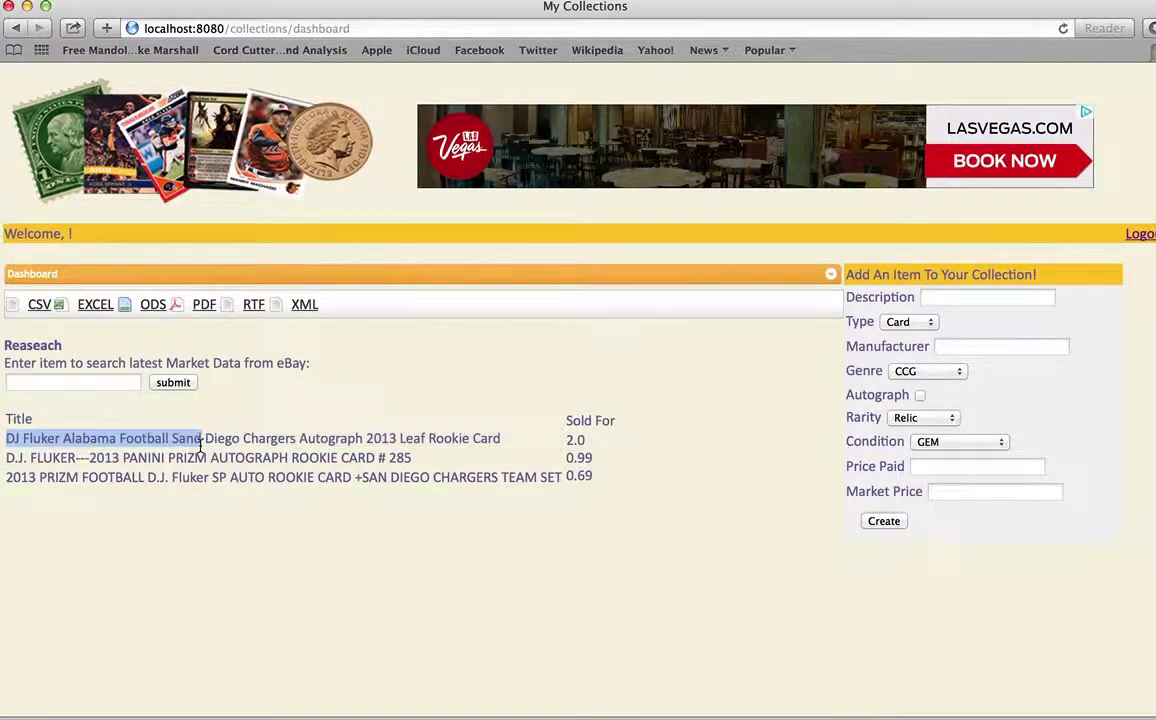
left_click_drag(200, 445, 508, 444)
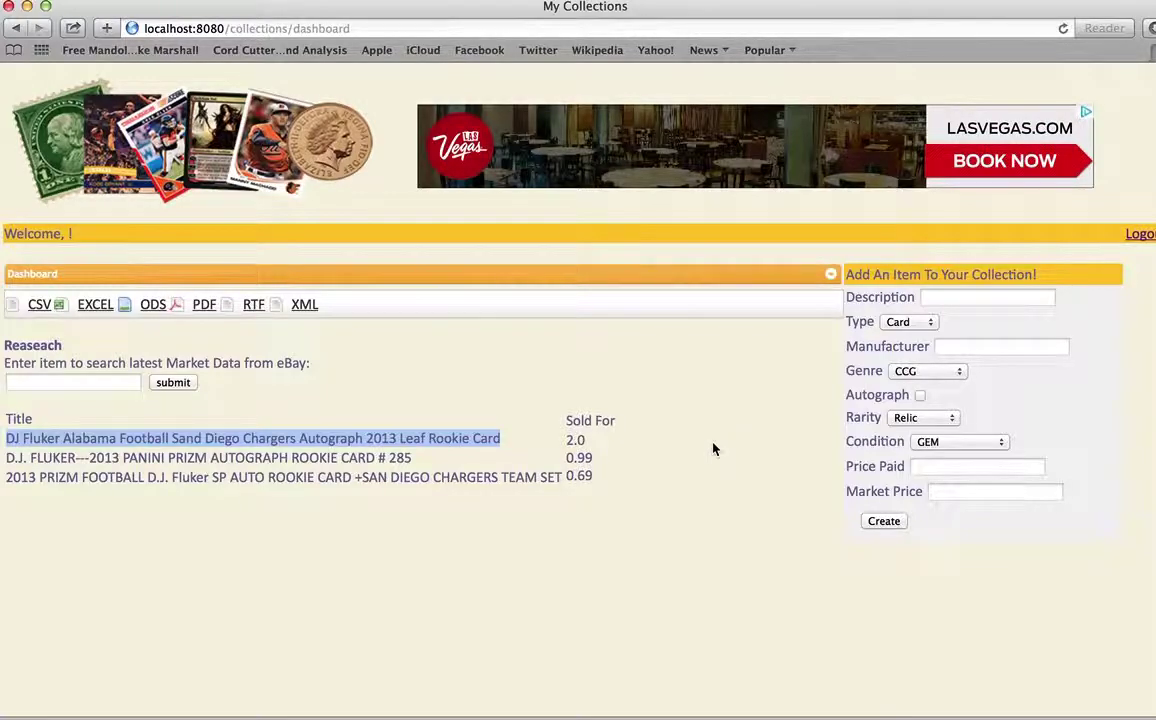
Clear the selection, expand the collection grid again, and log out
left_click(698, 489)
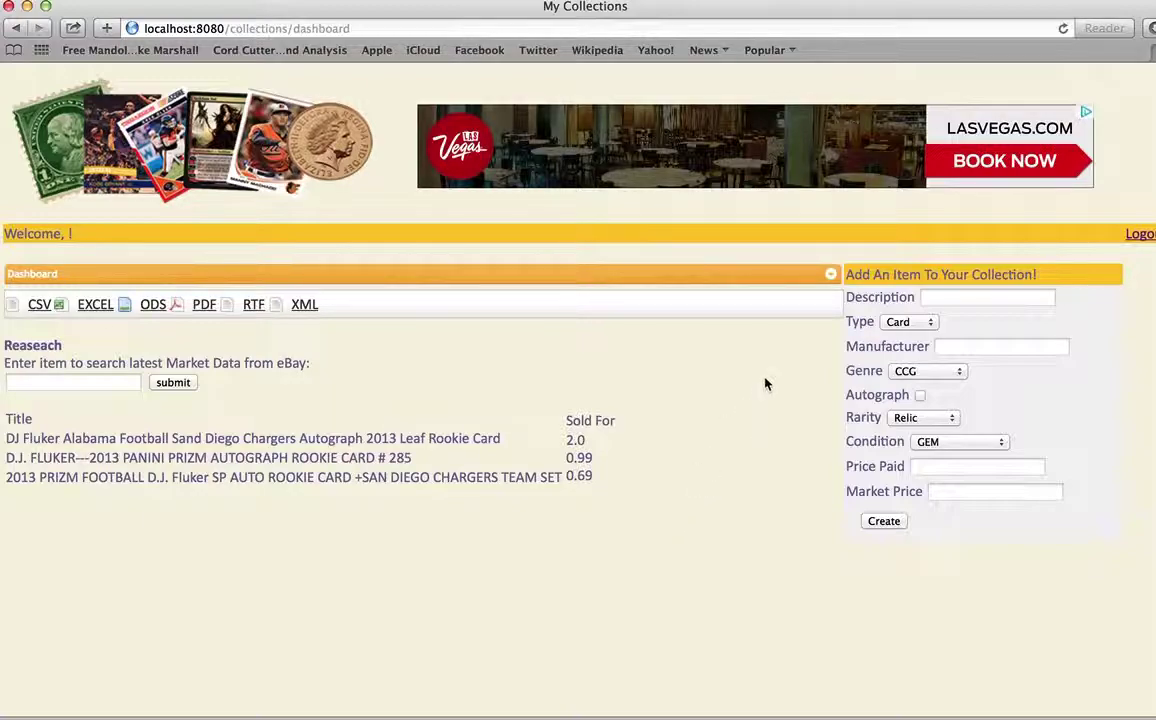
left_click(830, 277)
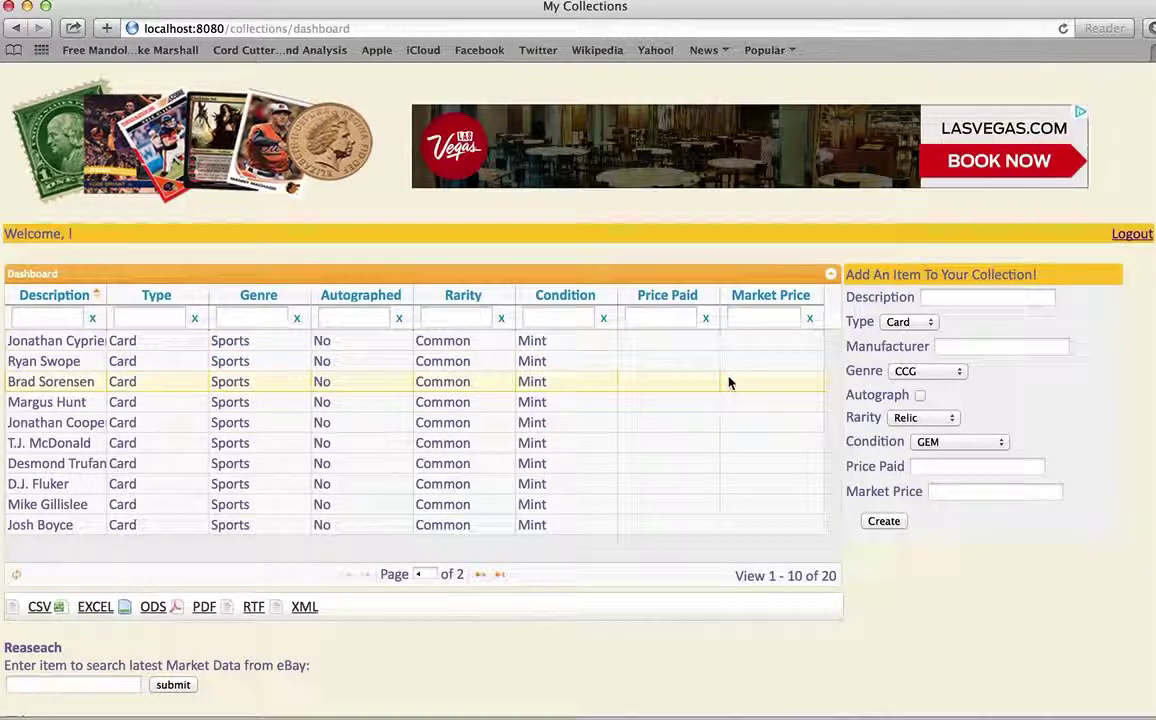
left_click(1122, 235)
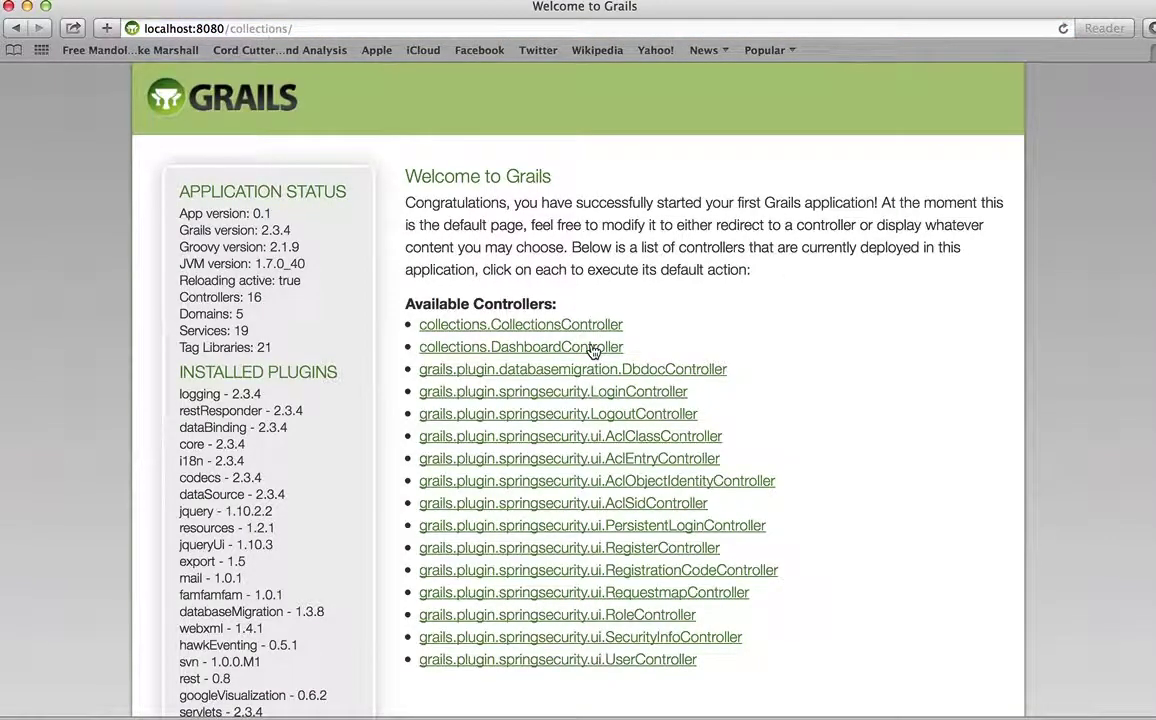
Open Register as new User and enter a new username and e-mail address
left_click(548, 347)
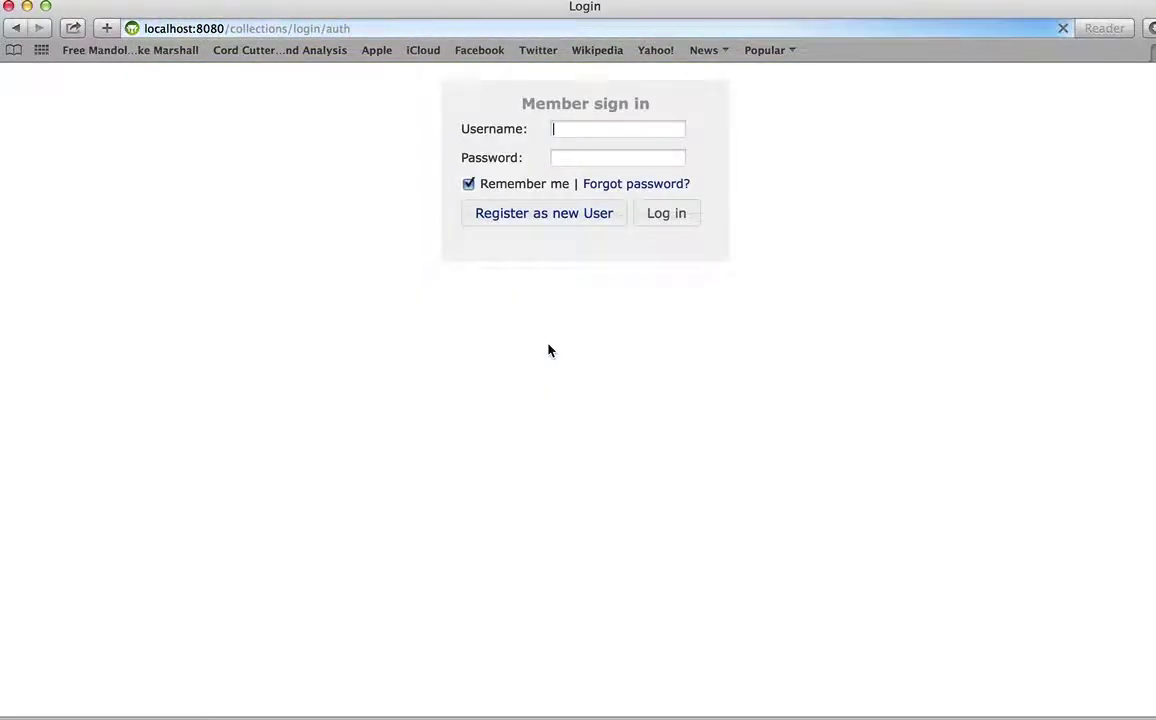
left_click(569, 218)
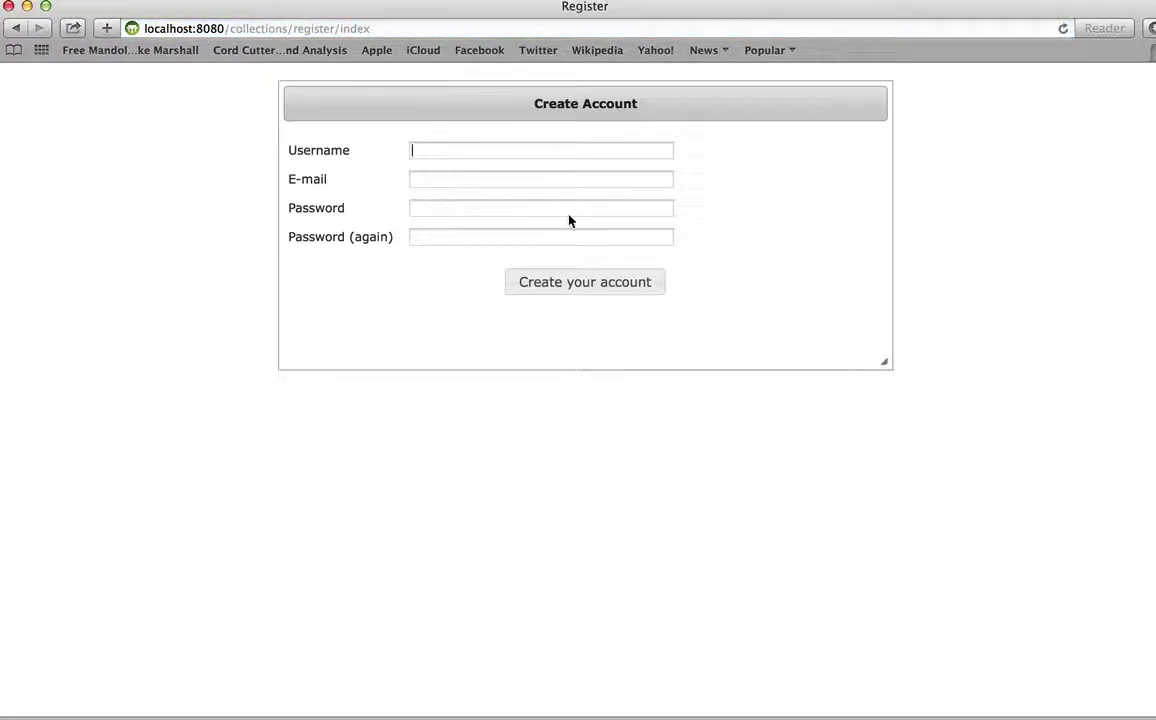
type("testuser")
key("Tab")
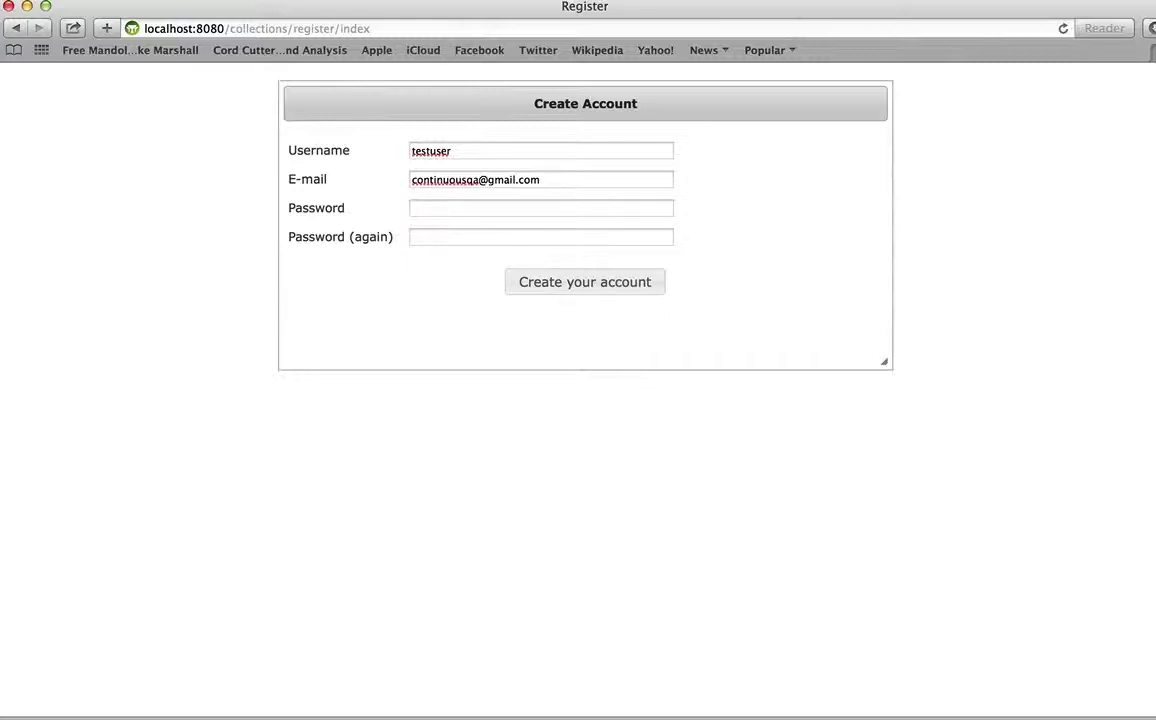
type("pass")
Submit the registration and follow the confirmation link in the New Account e-mail
left_click(622, 288)
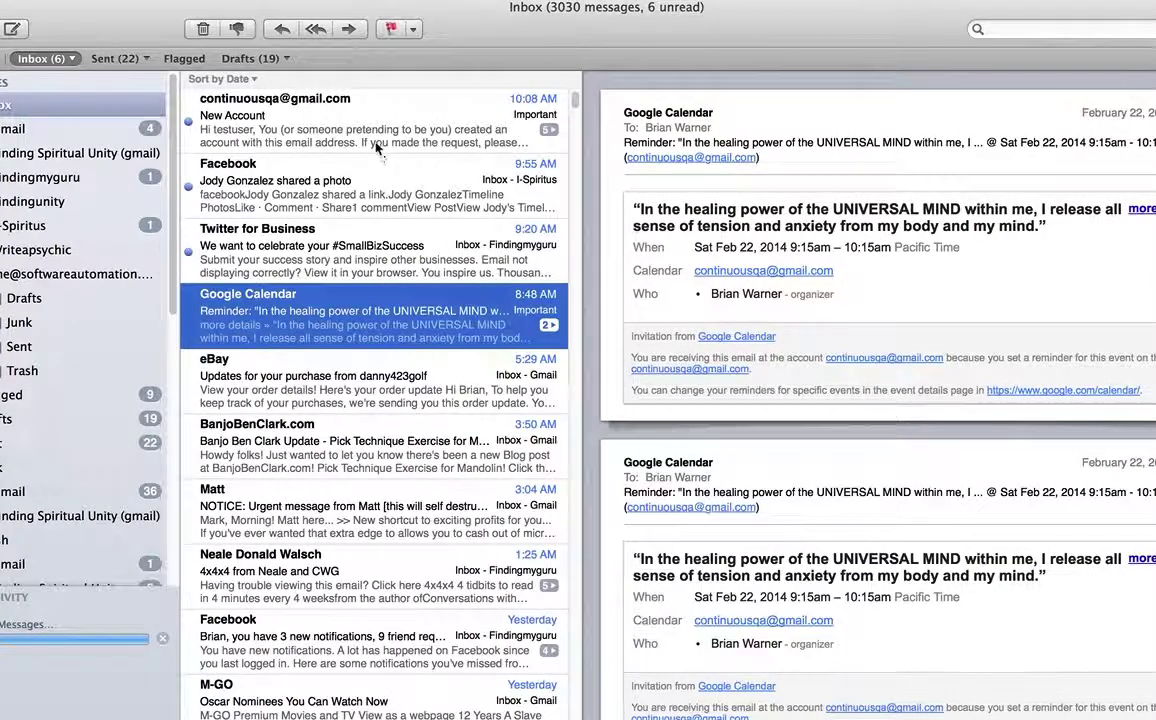
left_click(375, 127)
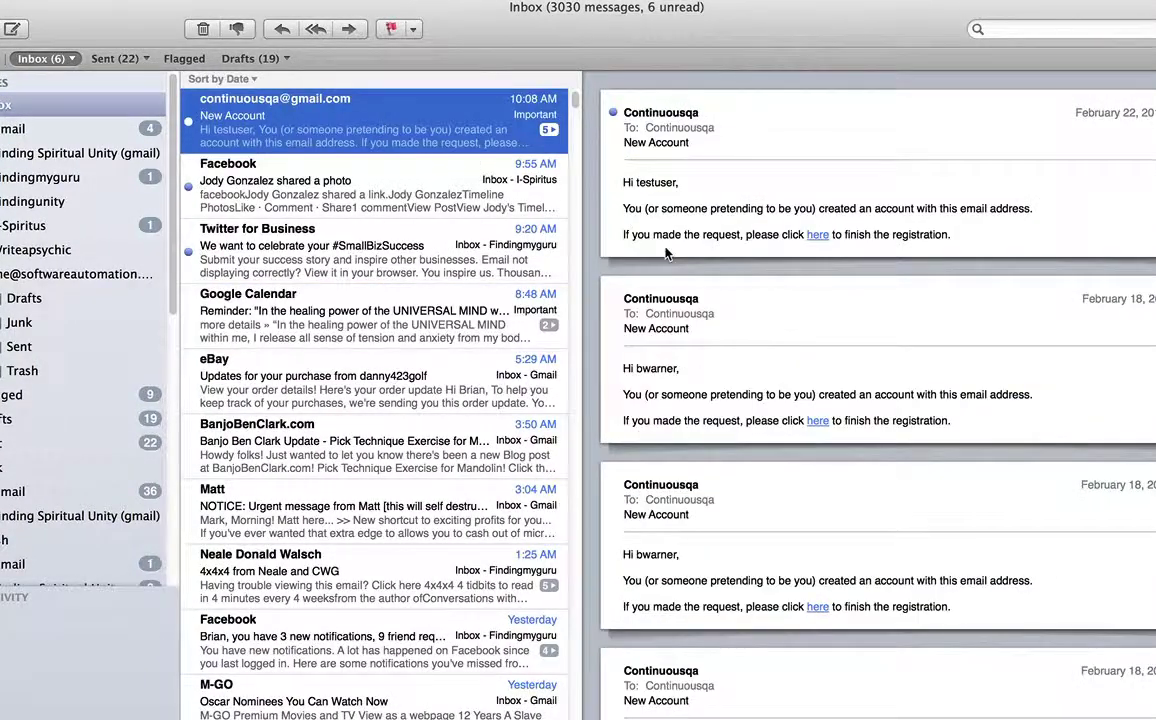
left_click(820, 236)
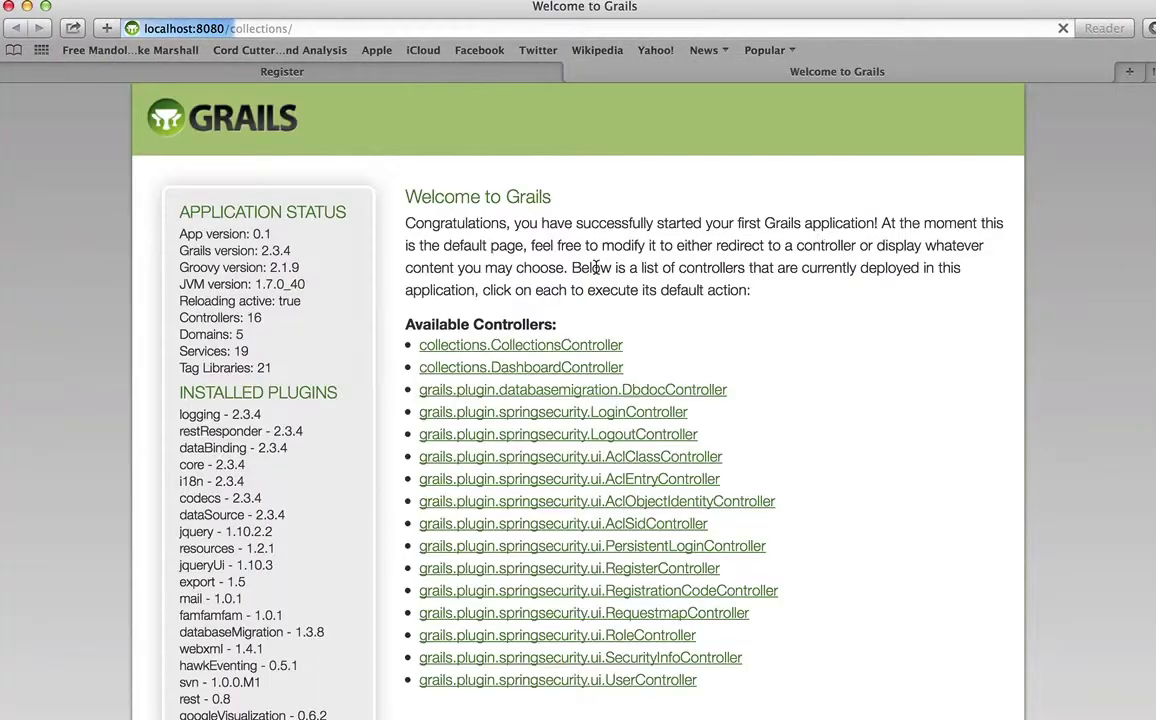
Open the new user's empty dashboard and enter '1926 Silver Dollar' as the item description
left_click(553, 370)
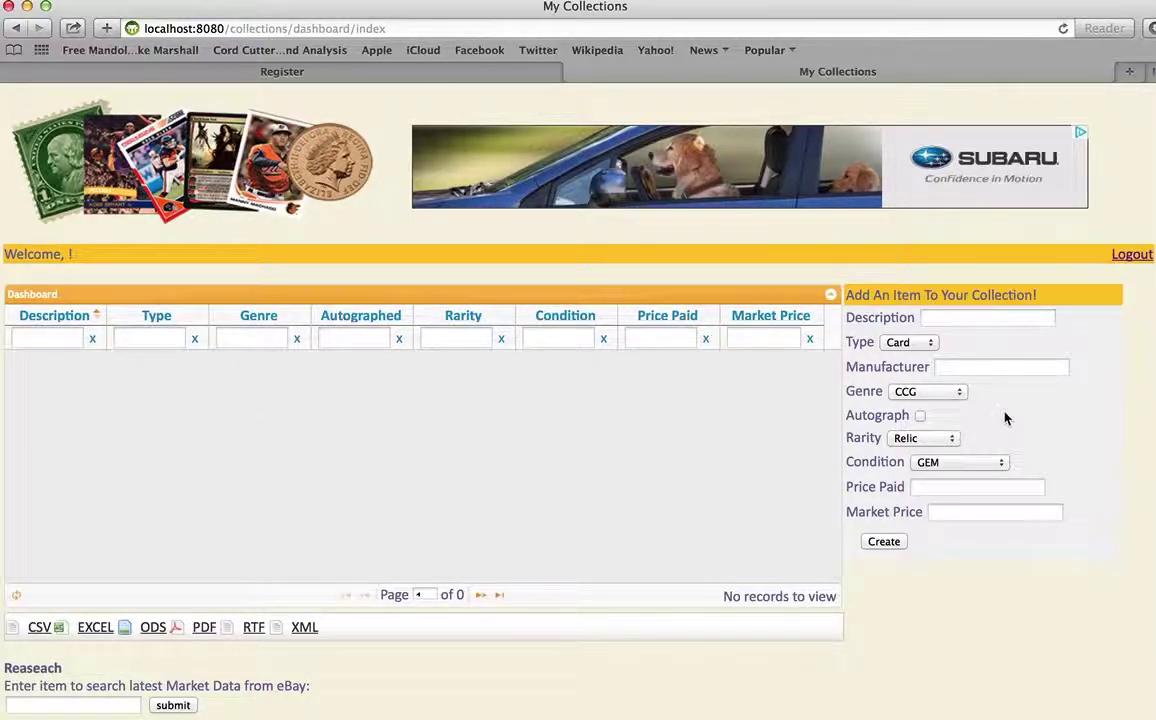
left_click(976, 316)
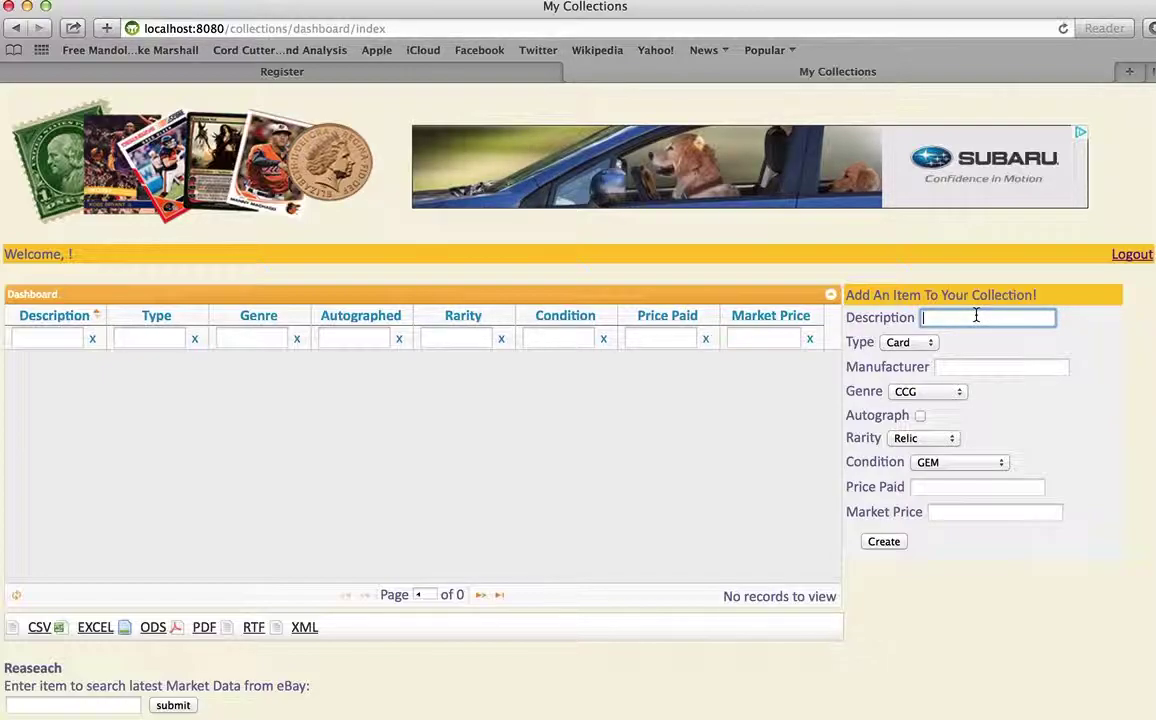
type("1926 Silver Dollar")
Create the 1926 Silver Dollar item as a Coin, genre Other, rarity Relic, price paid 45
key("Tab")
key("Down")
key("Tab")
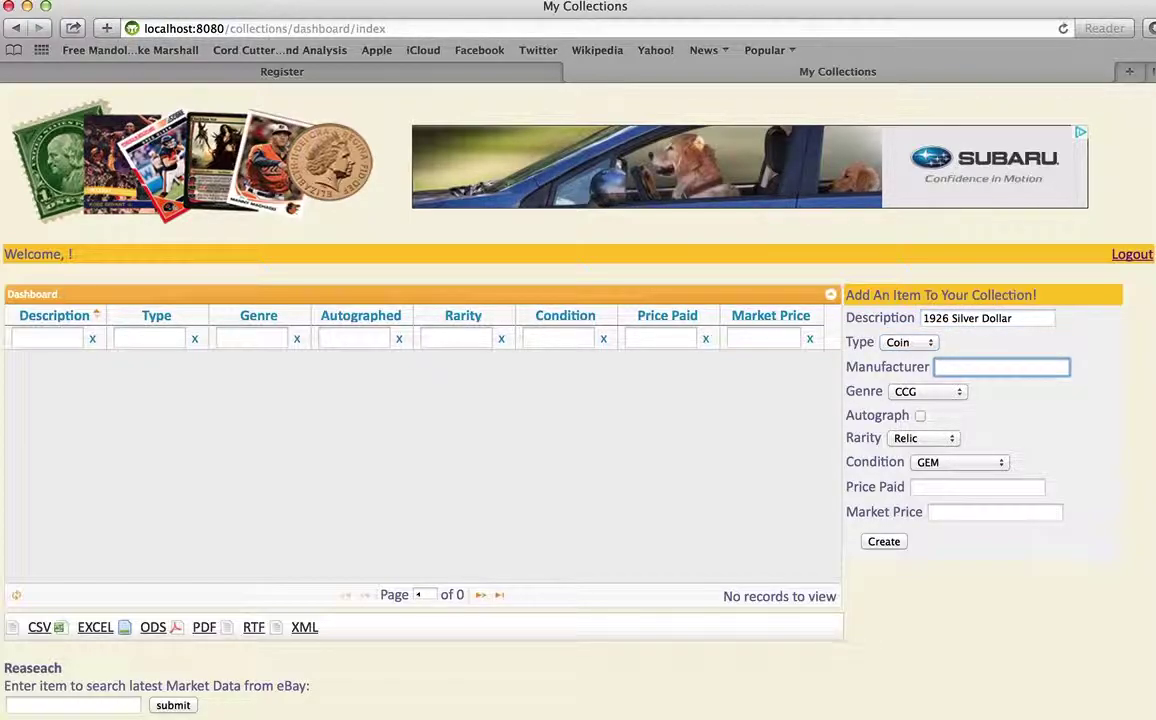
key("Tab")
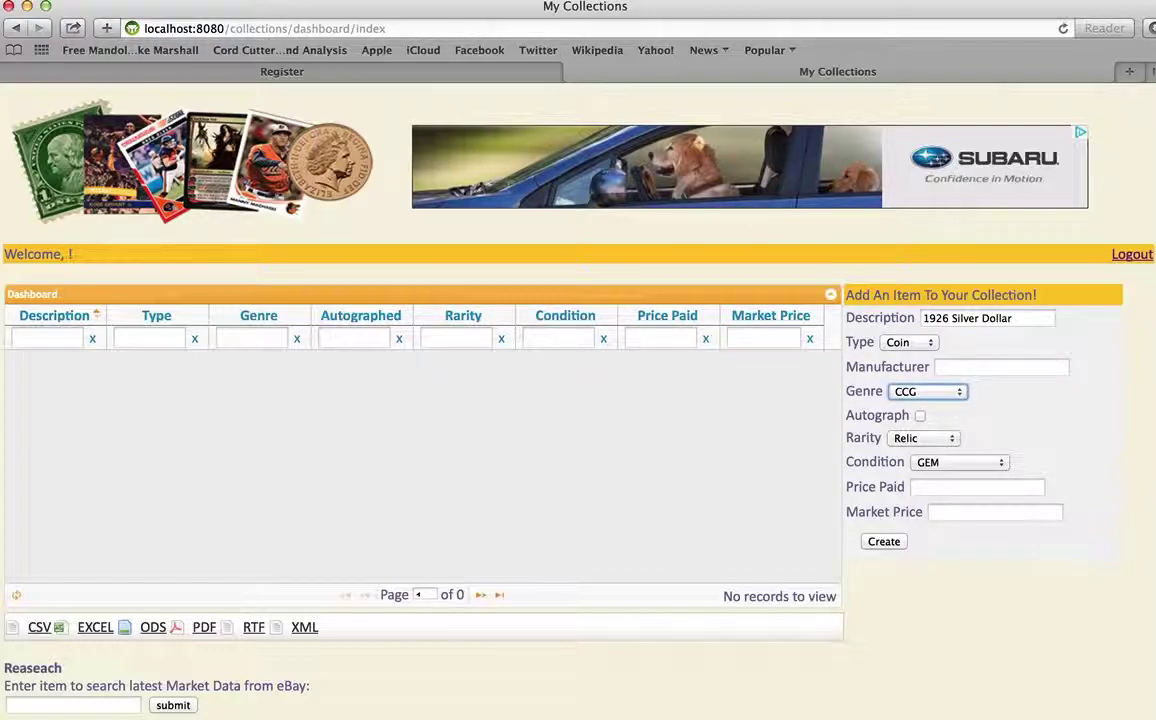
key("Down")
key("Tab")
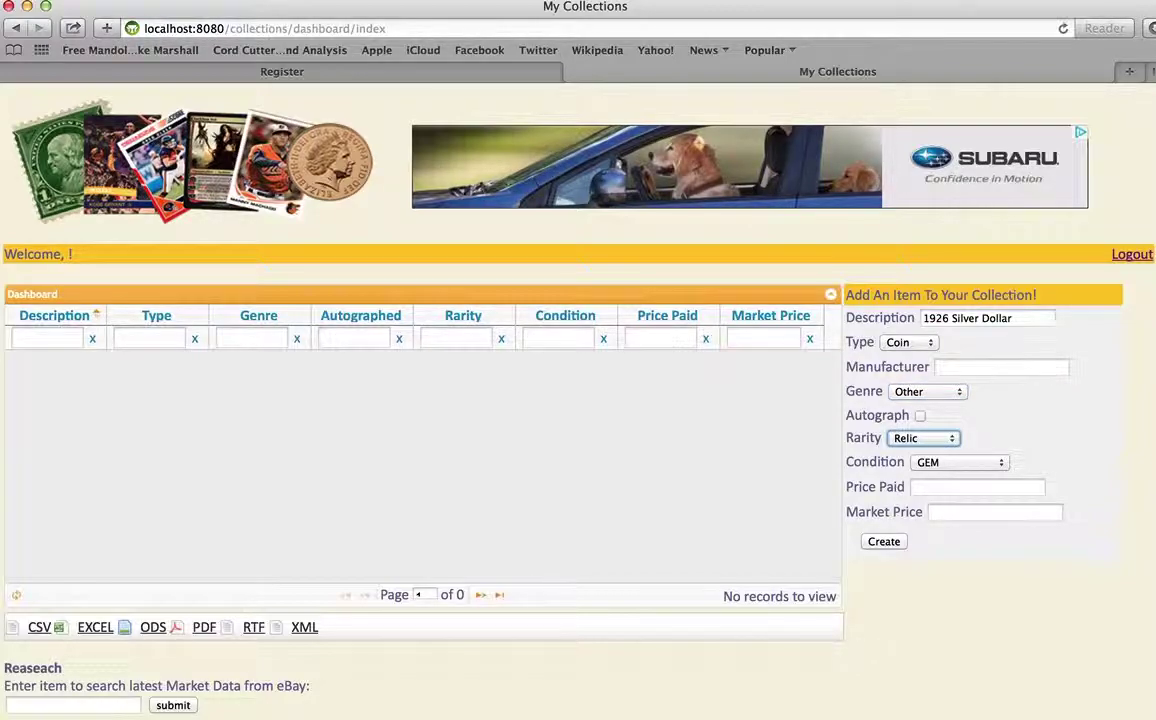
key("Tab")
key("Tab")
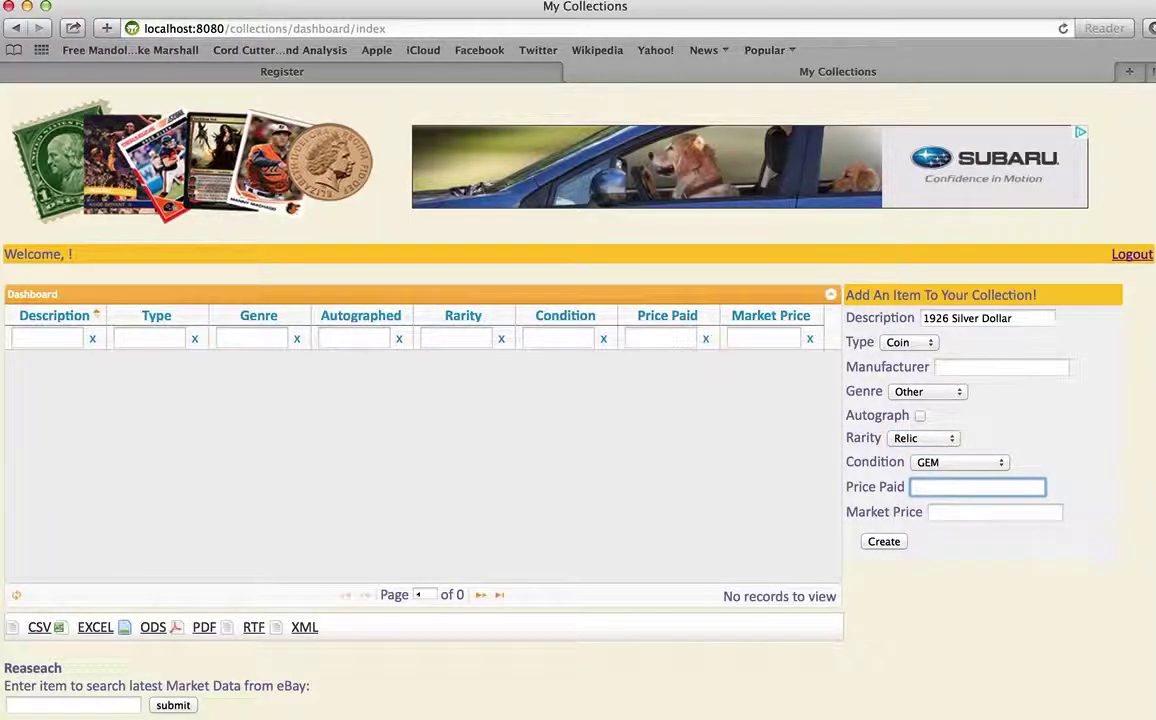
type("45")
key("Tab")
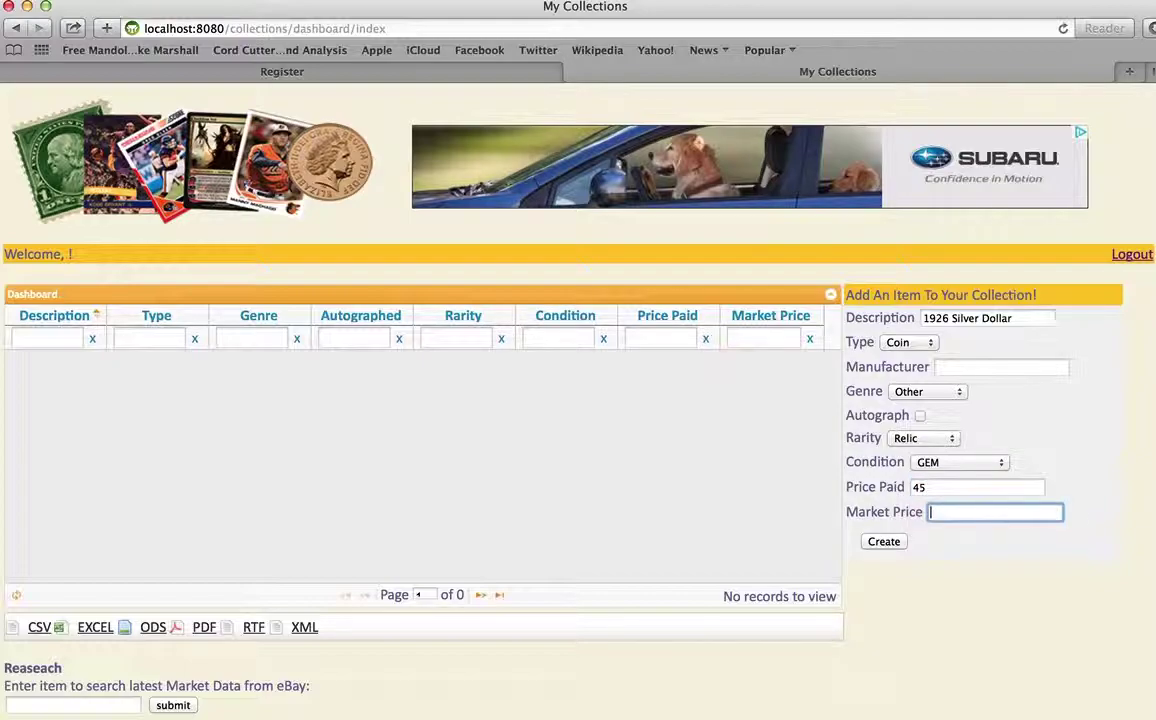
left_click(884, 541)
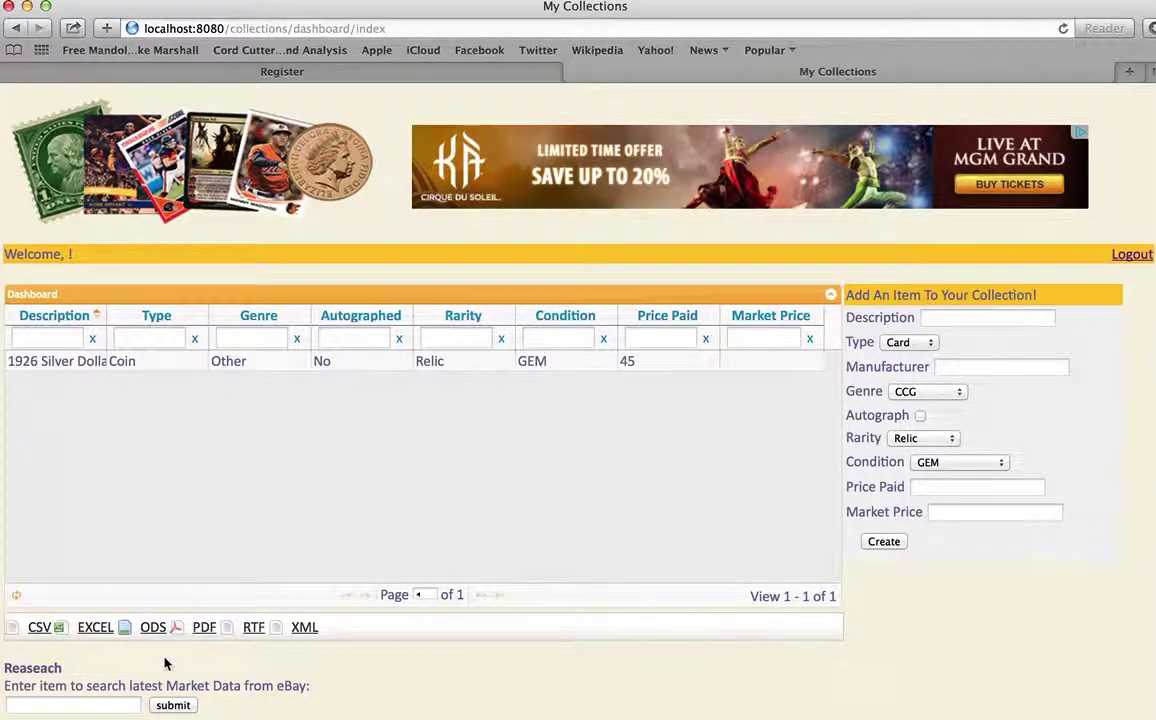
Research eBay sales for '1926 Silver Dollar' and review the recent prices 35.0, 25.1 and 23.5
left_click(125, 706)
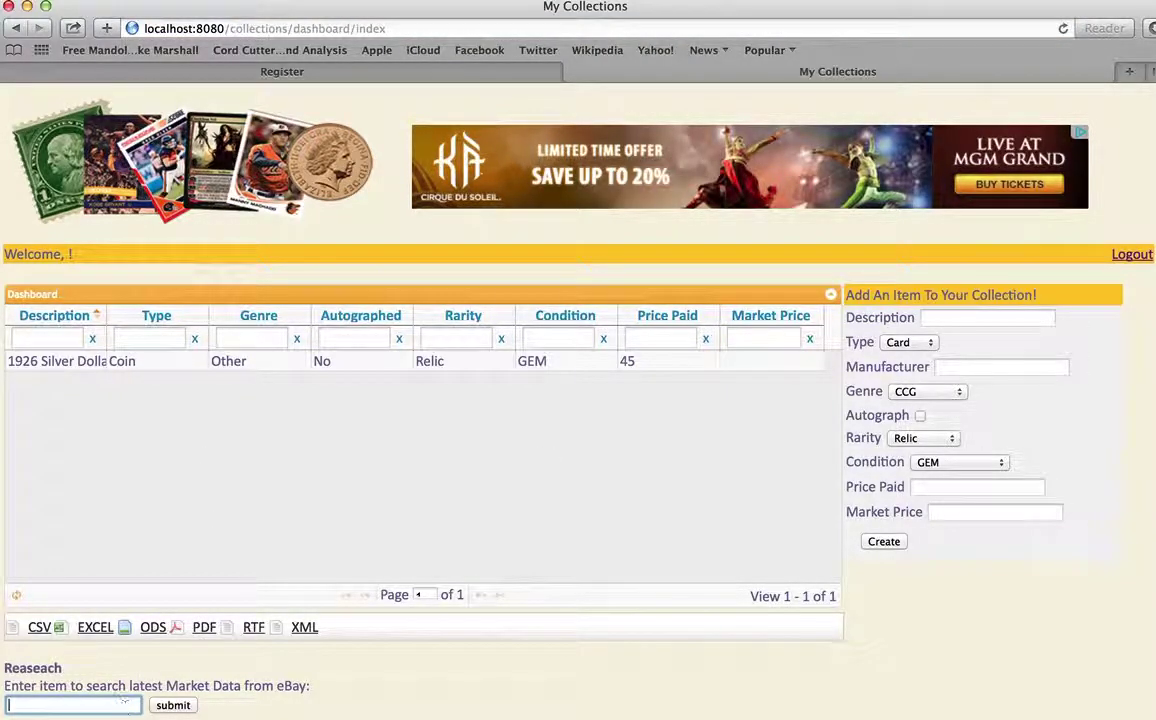
type("1926 Silver Dollar")
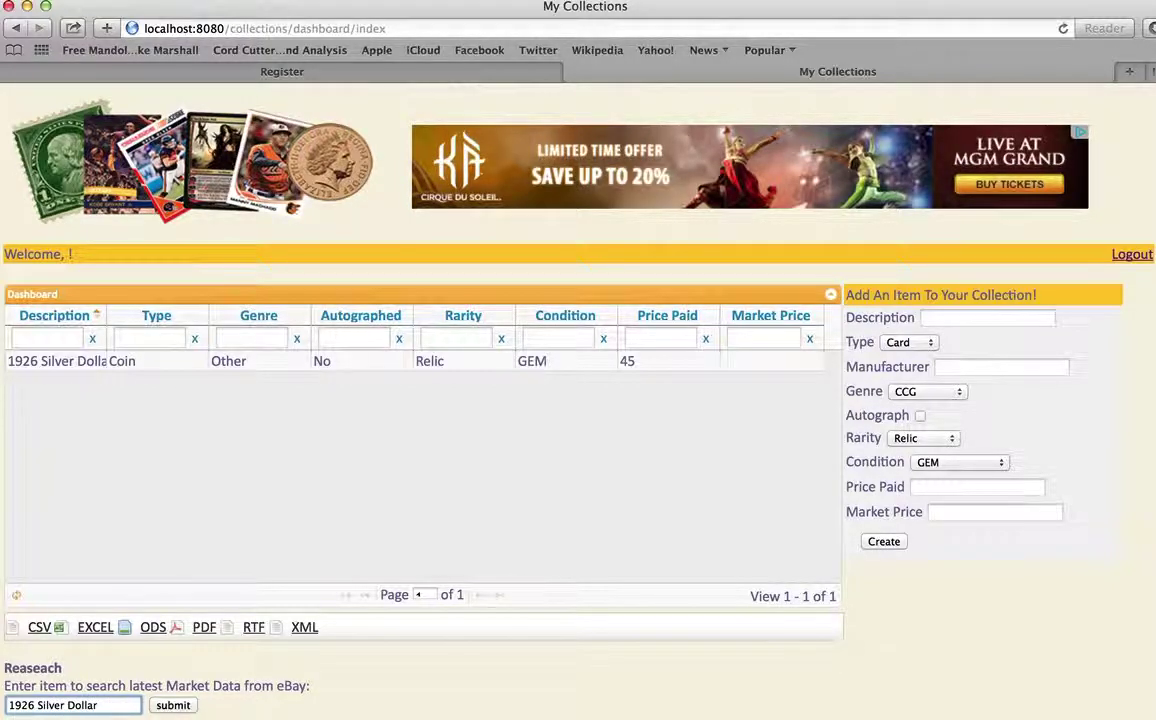
left_click(186, 705)
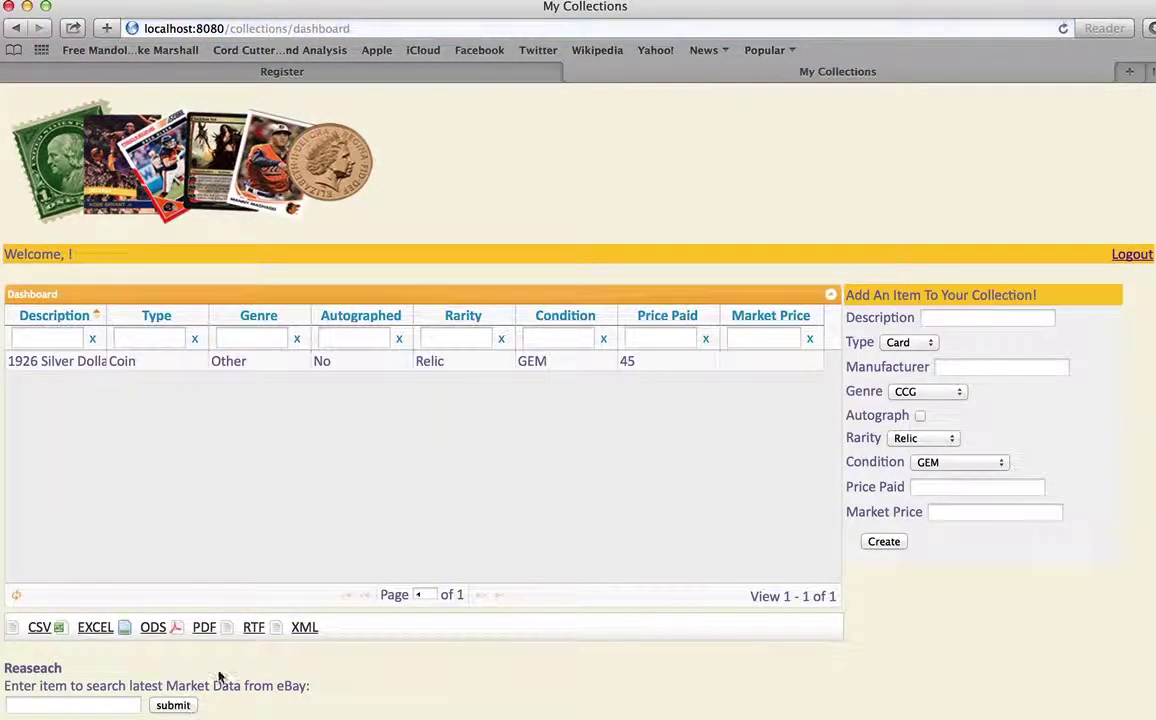
left_click(831, 296)
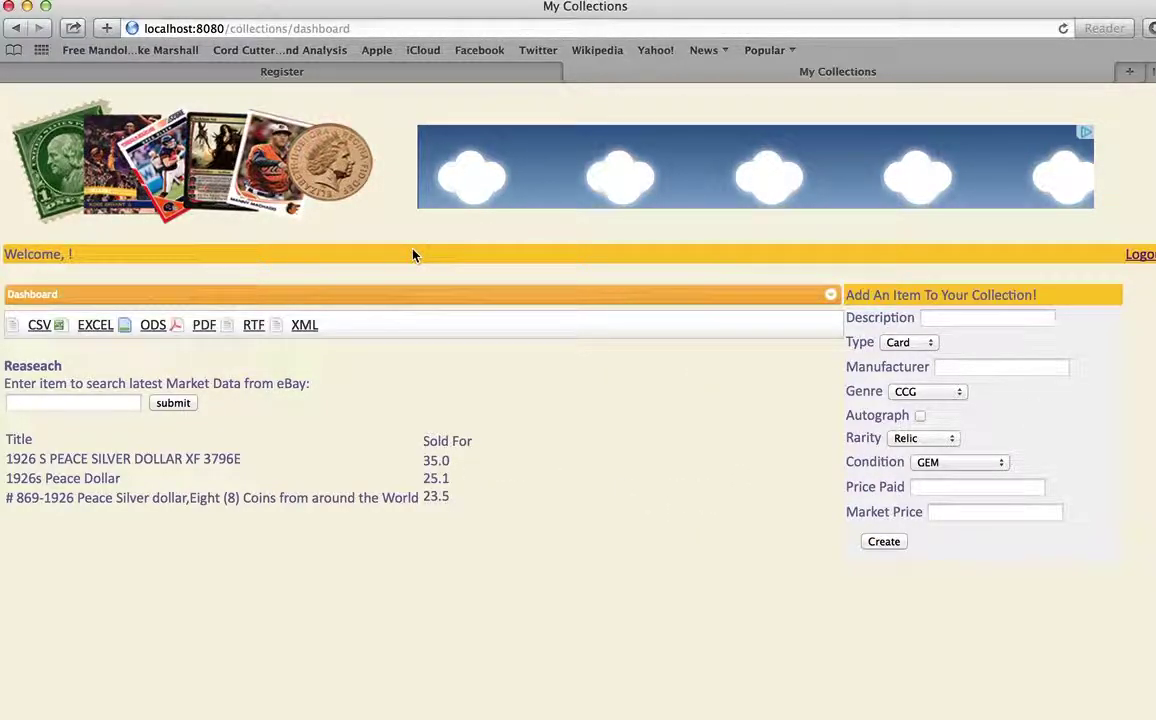
left_click(830, 294)
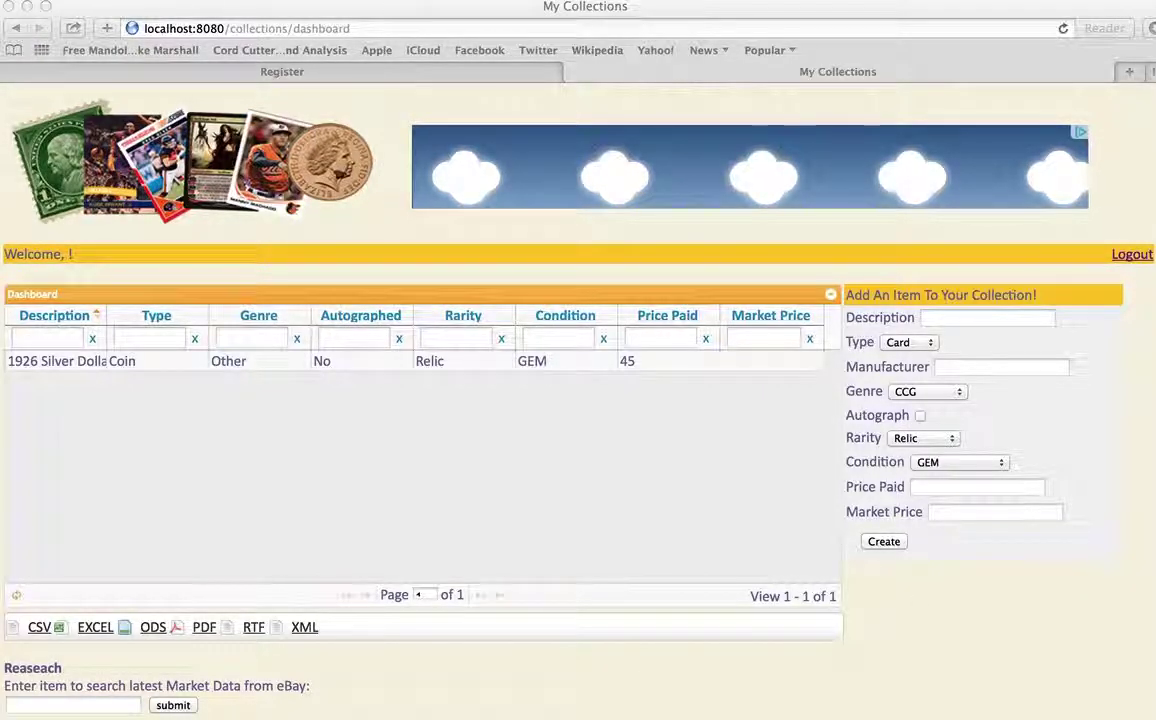
Right-click inside the dashboard's collection grid showing the 1926 Silver Dollar
right_click(1155, 560)
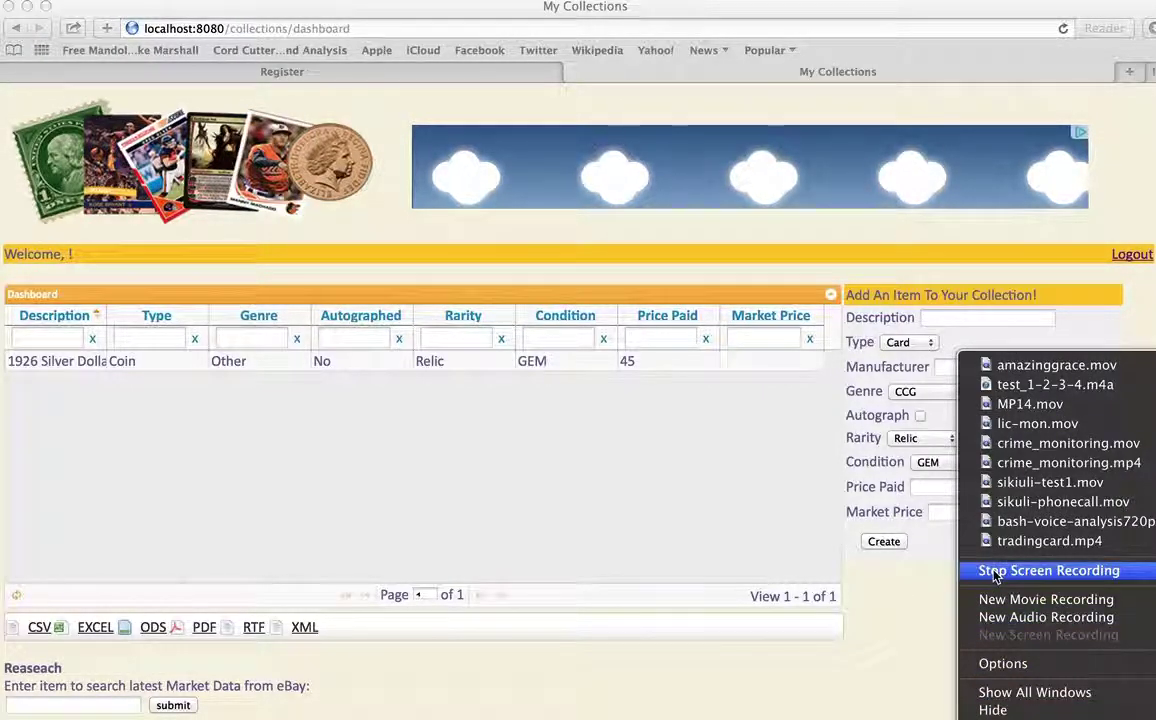